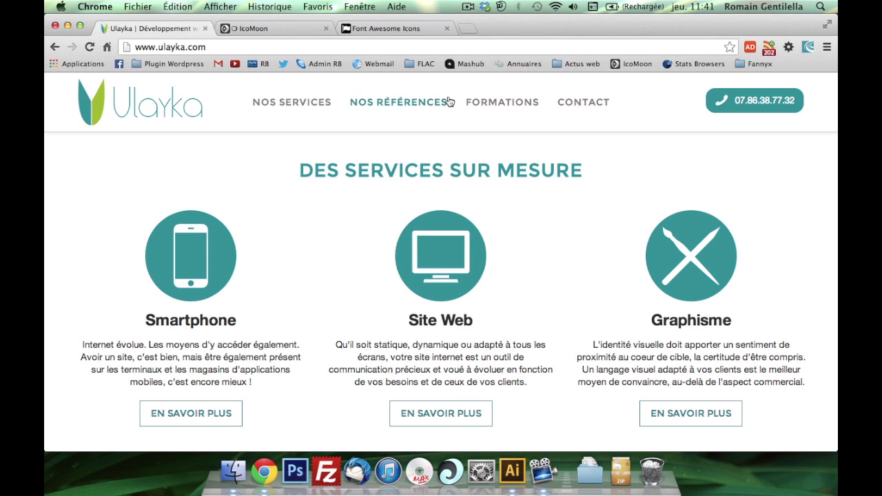
Step: Look through the Font Awesome icon list and view the IcoMoon home page
{"action": "left_click", "coordinate": [378, 29]}
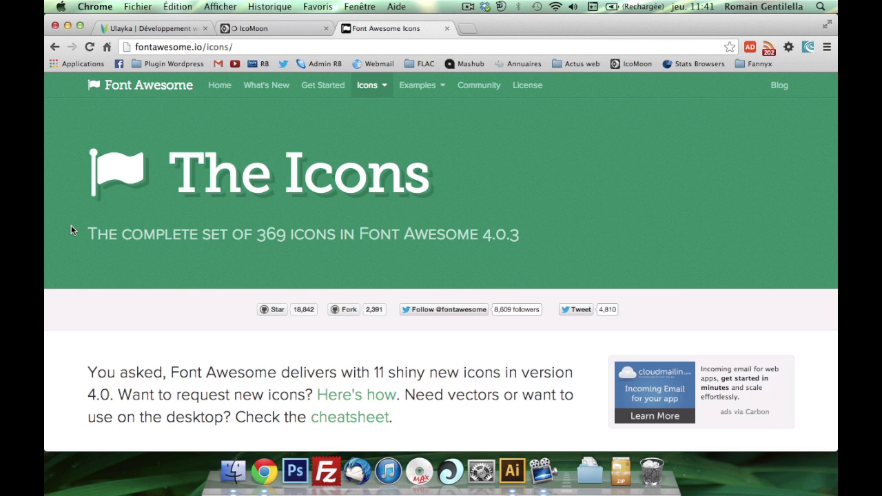
{"action": "scroll", "coordinate": [71, 230], "scroll_direction": "down", "scroll_amount": 10}
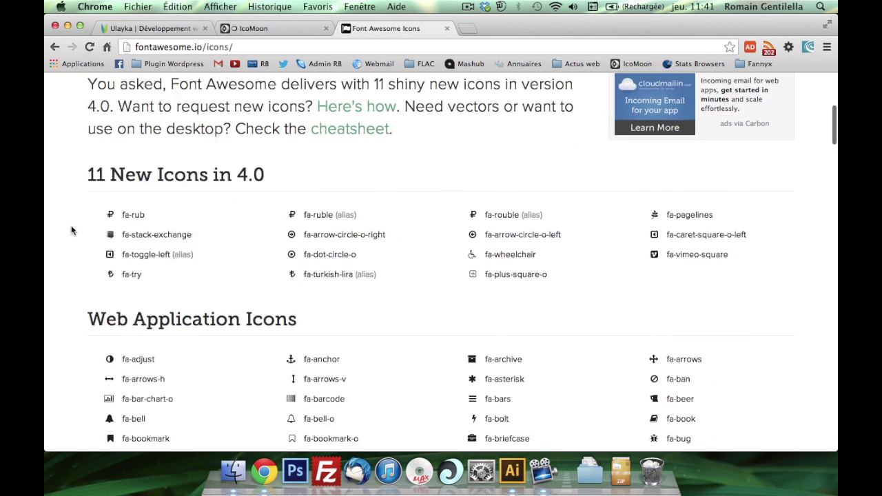
{"action": "scroll", "coordinate": [56, 253], "scroll_direction": "down", "scroll_amount": 15}
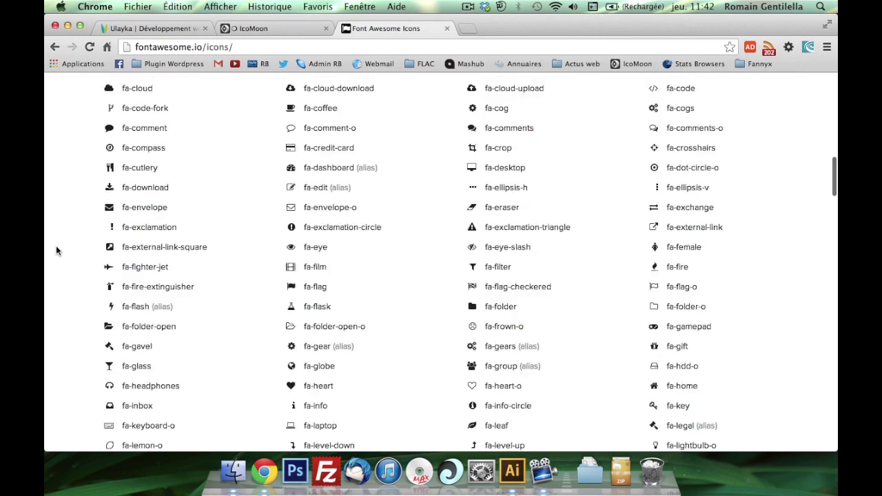
{"action": "scroll", "coordinate": [56, 250], "scroll_direction": "down", "scroll_amount": 10}
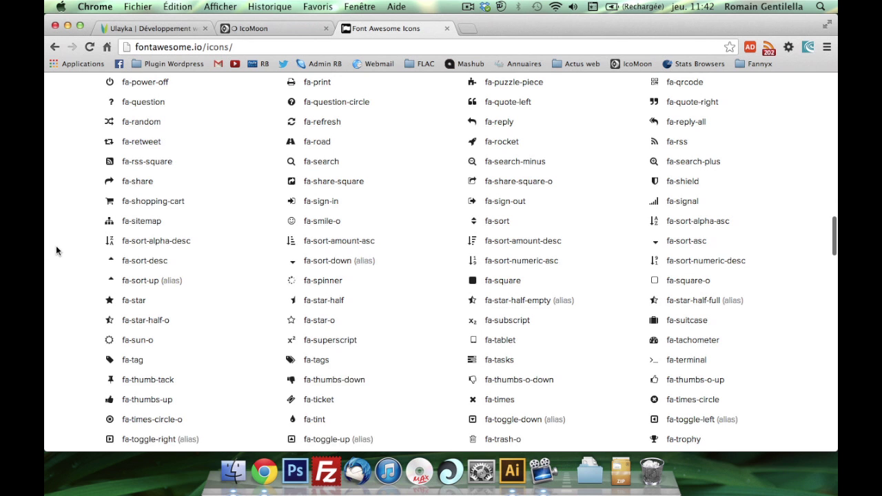
{"action": "scroll", "coordinate": [55, 250], "scroll_direction": "up", "scroll_amount": 14}
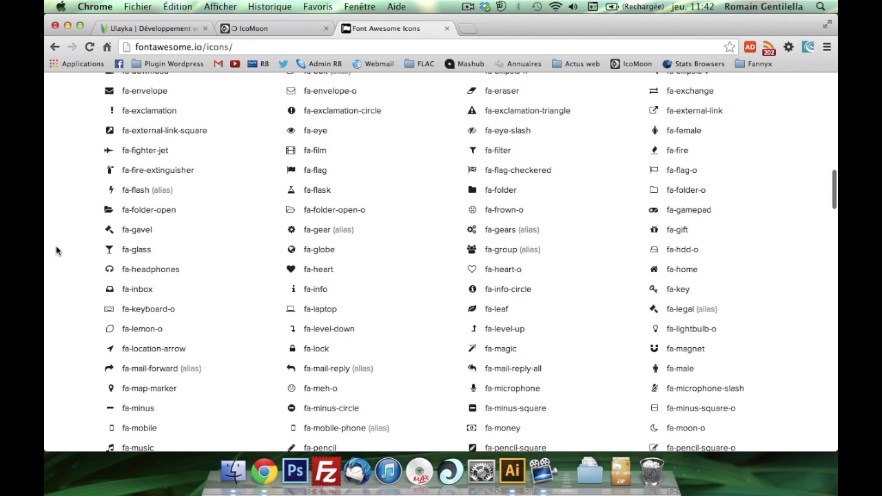
{"action": "scroll", "coordinate": [56, 250], "scroll_direction": "up", "scroll_amount": 10}
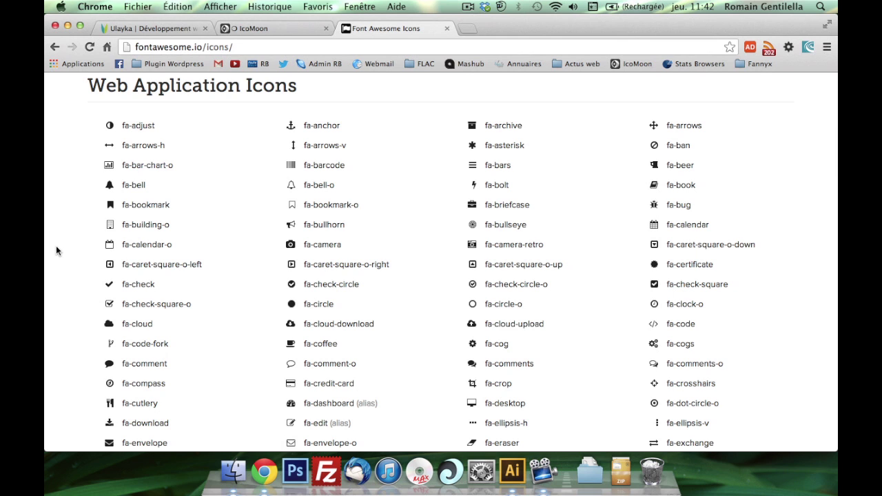
{"action": "left_click", "coordinate": [254, 30]}
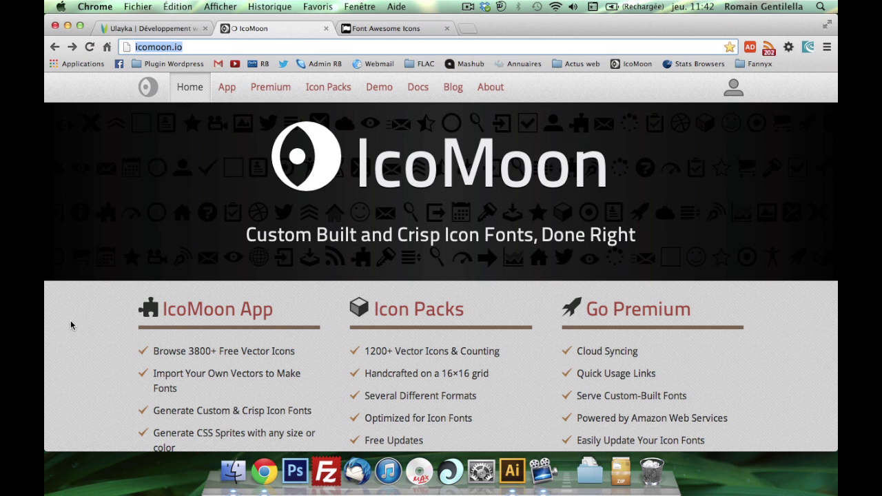
Step: Switch to Illustrator and draw a circle in the upper-left part of the blank artboard with the Ellipse tool
{"action": "left_click", "coordinate": [512, 469]}
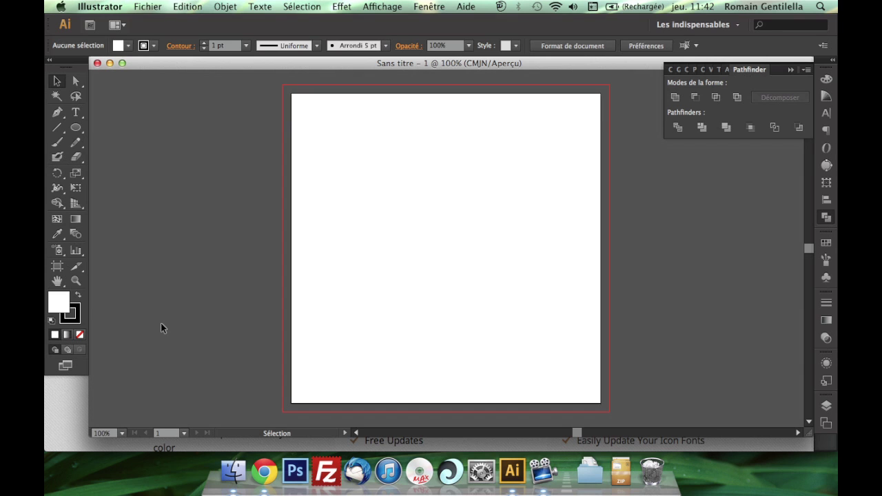
{"action": "left_click", "coordinate": [77, 126]}
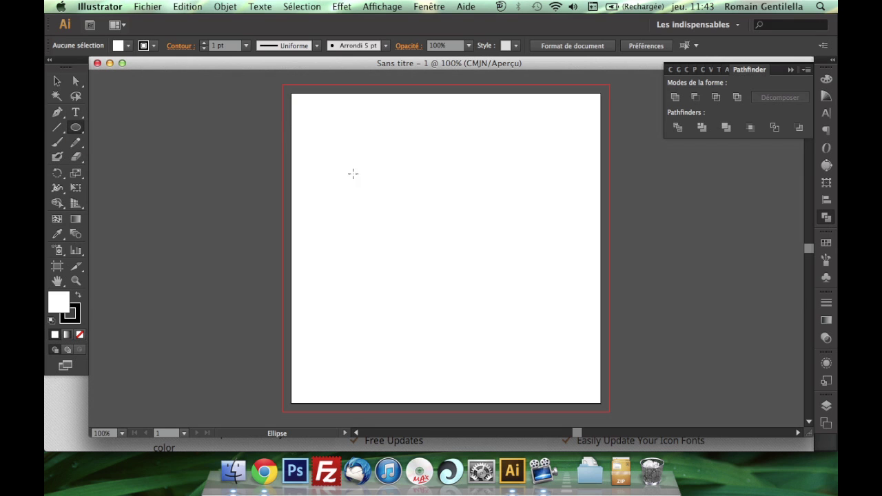
{"action": "left_click", "coordinate": [74, 130]}
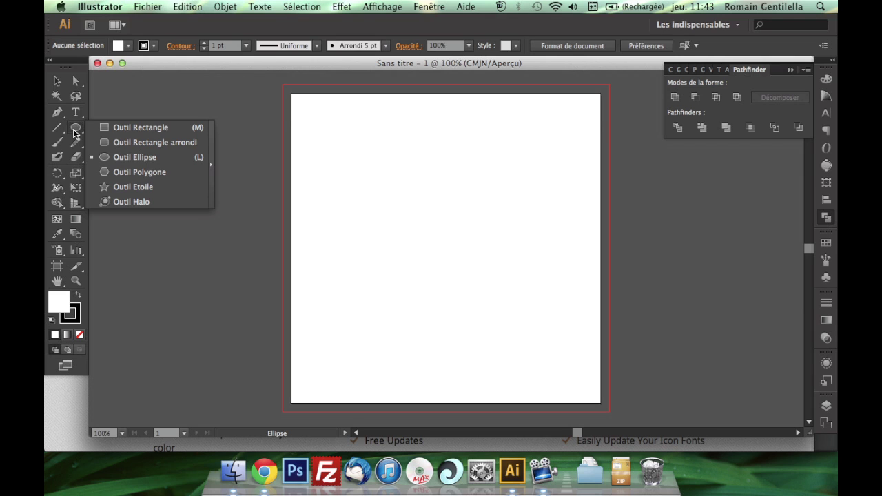
{"action": "left_click", "coordinate": [121, 156]}
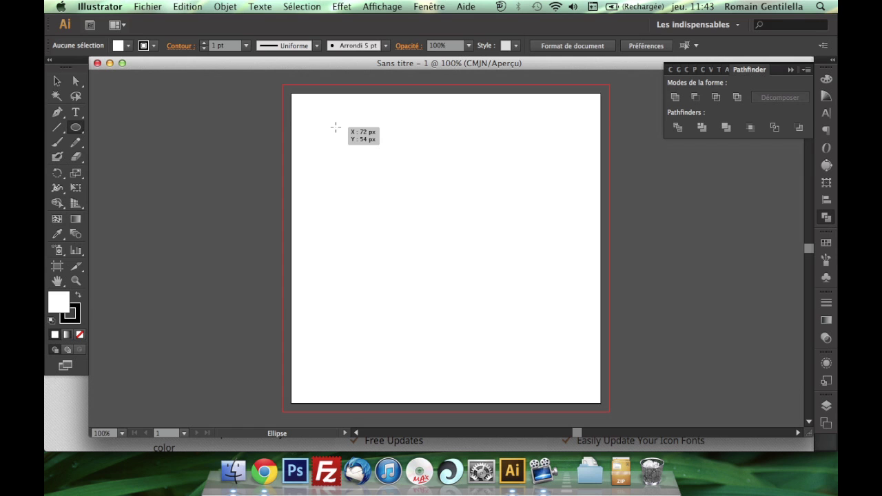
{"action": "left_click_drag", "start_coordinate": [326, 119], "coordinate": [499, 260]}
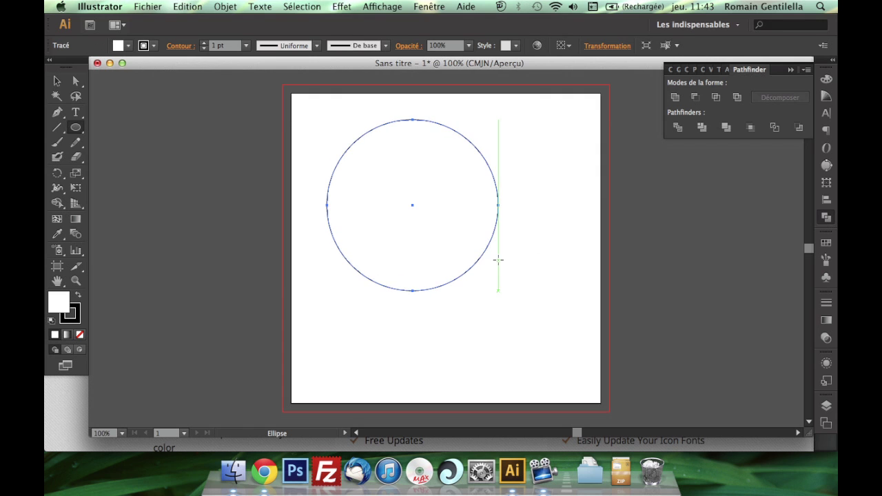
Step: Fill the circle with black, 000000
{"action": "double_click", "coordinate": [62, 307]}
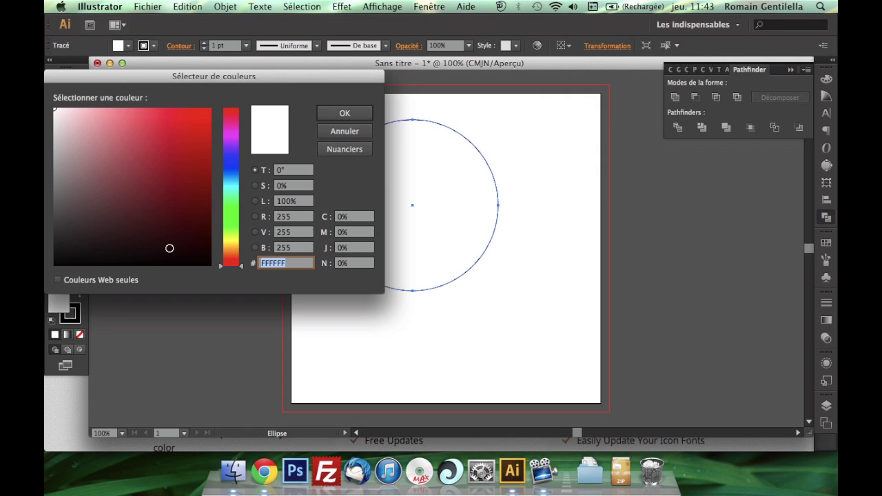
{"action": "left_click", "coordinate": [134, 202]}
{"action": "left_click", "coordinate": [55, 264]}
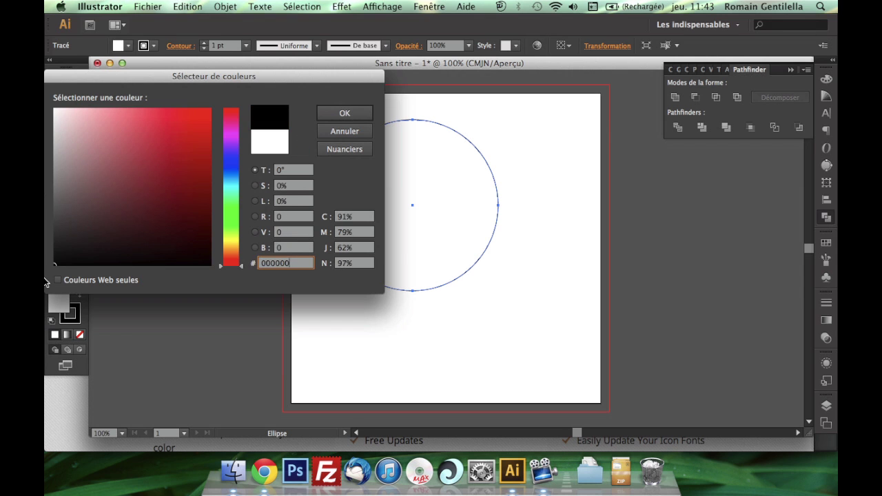
{"action": "key", "text": "Return"}
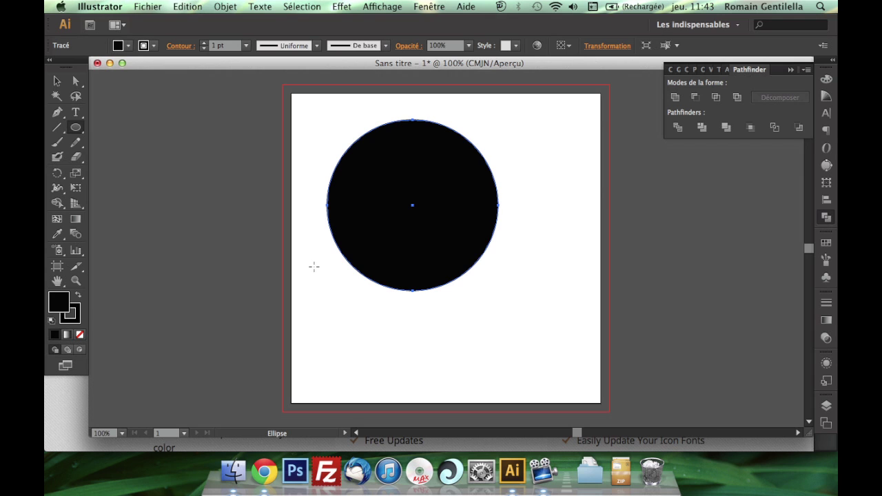
Step: Draw a slightly larger second circle overlapping the black one at its lower right and fill it with red, ff0000
{"action": "left_click", "coordinate": [76, 128]}
{"action": "left_click_drag", "start_coordinate": [567, 159], "coordinate": [372, 258]}
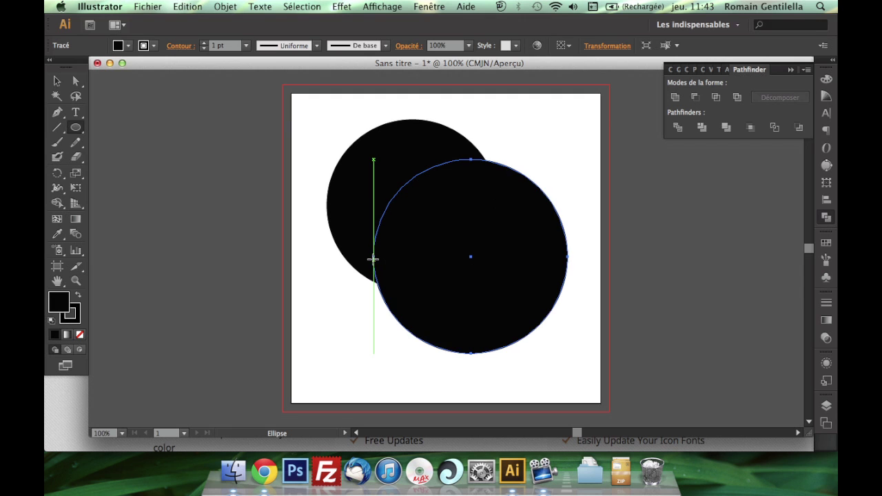
{"action": "double_click", "coordinate": [60, 303]}
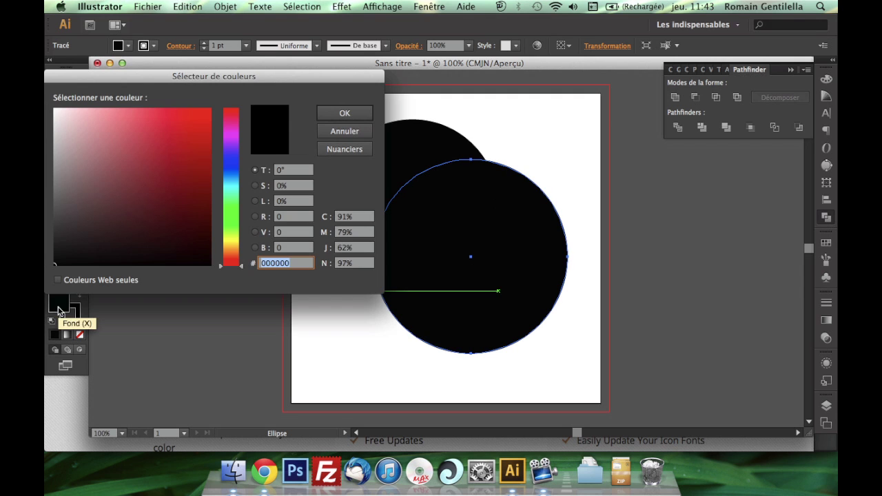
{"action": "type", "text": "ff0000"}
{"action": "key", "text": "Return"}
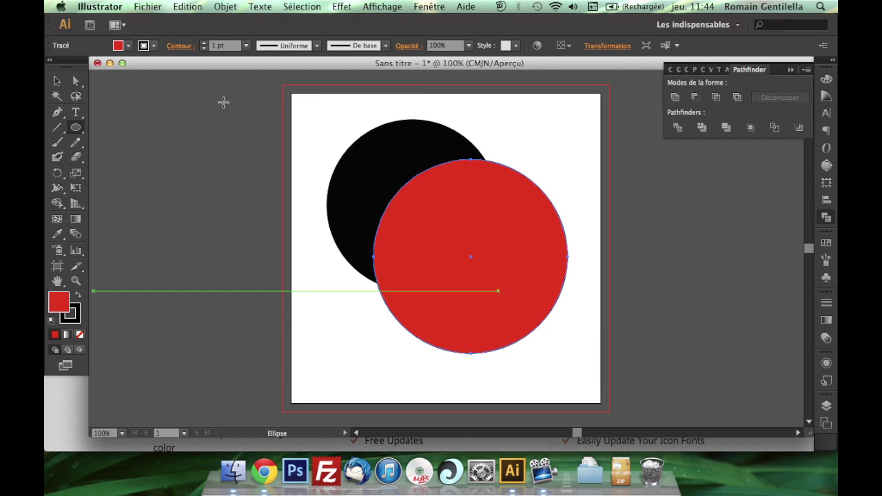
Step: Send the red circle to the back, behind the black circle
{"action": "right_click", "coordinate": [517, 288]}
{"action": "mouse_move", "coordinate": [565, 427]}
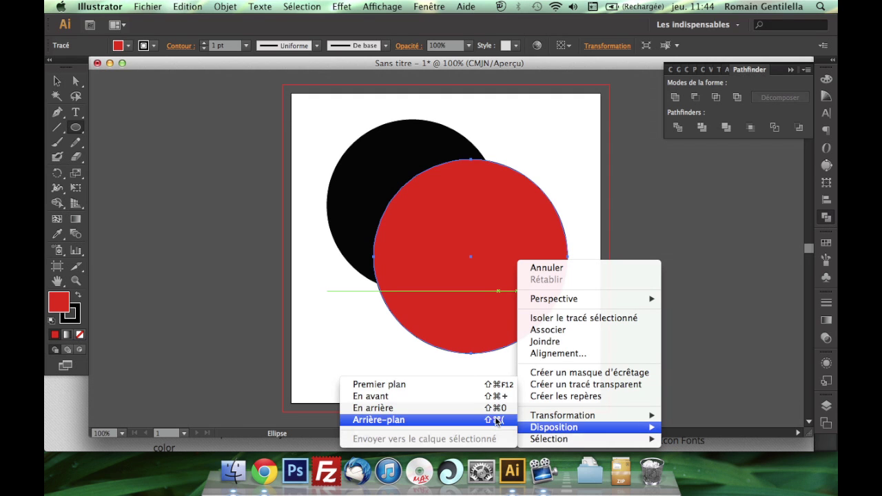
{"action": "left_click", "coordinate": [499, 421]}
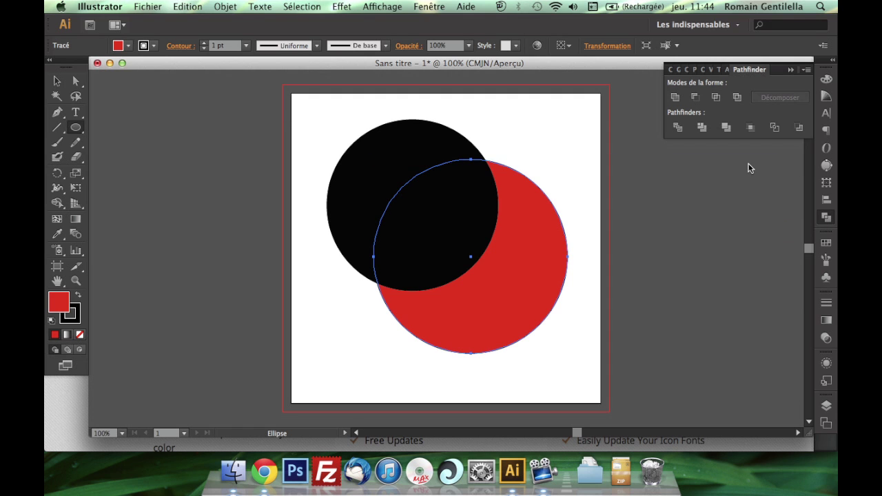
Step: Select both circles and apply the Pathfinder Minus Back operation to cut the black circle into a crescent
{"action": "left_click", "coordinate": [434, 6]}
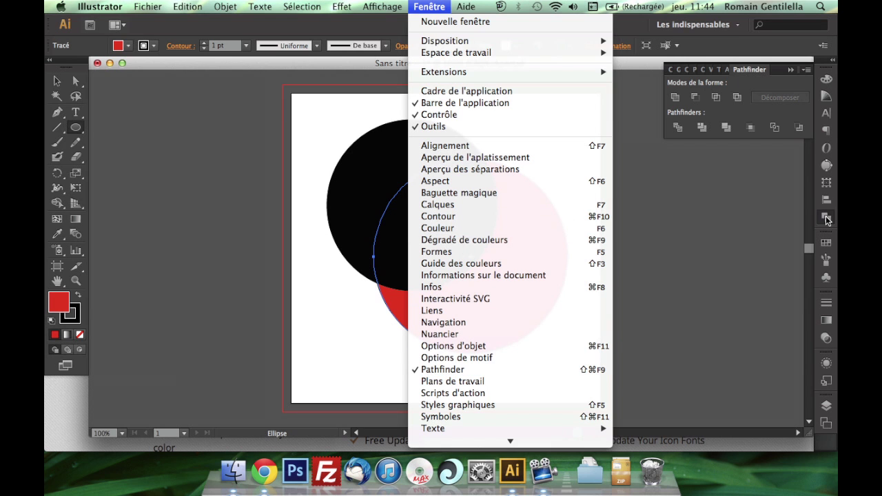
{"action": "left_click", "coordinate": [802, 116]}
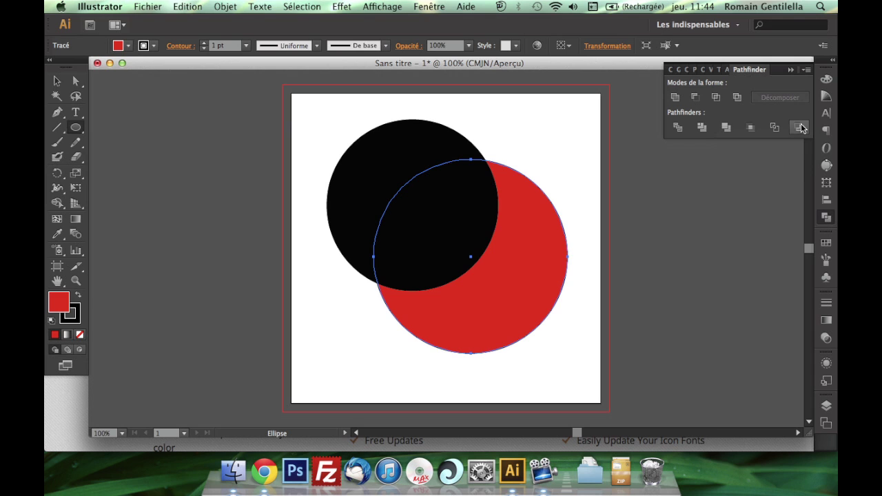
{"action": "key", "text": "v"}
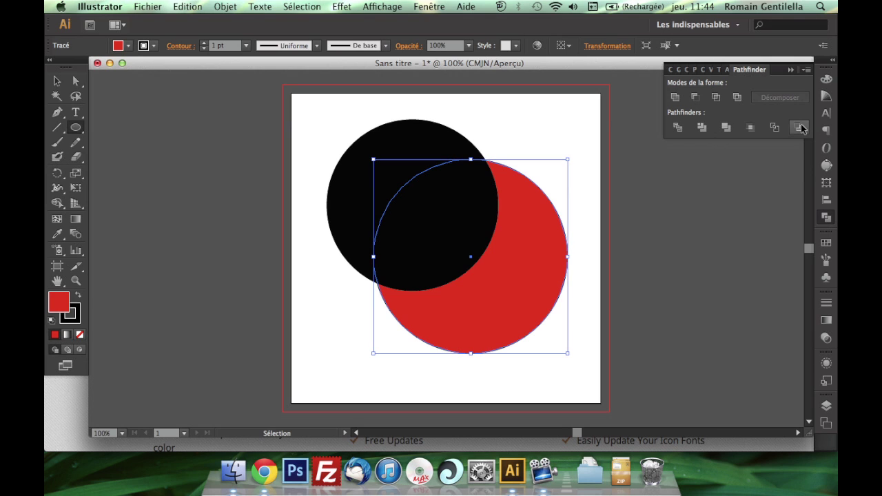
{"action": "key", "text": "super+a"}
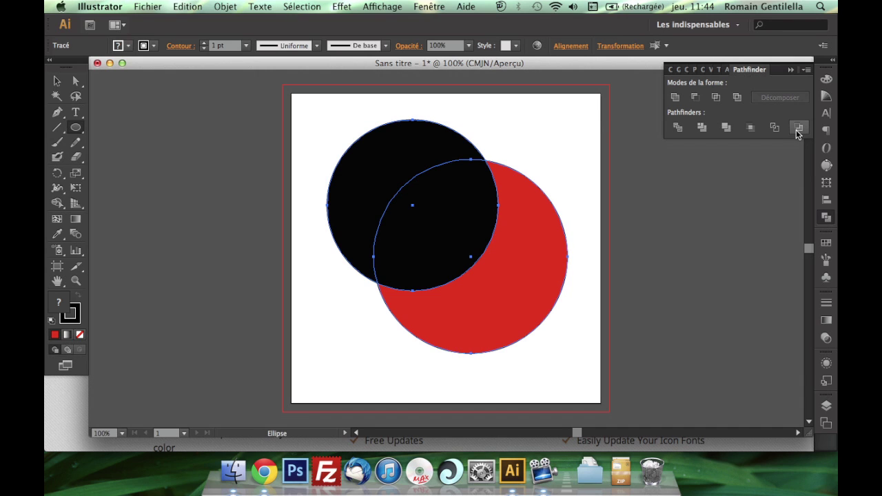
{"action": "left_click", "coordinate": [797, 131]}
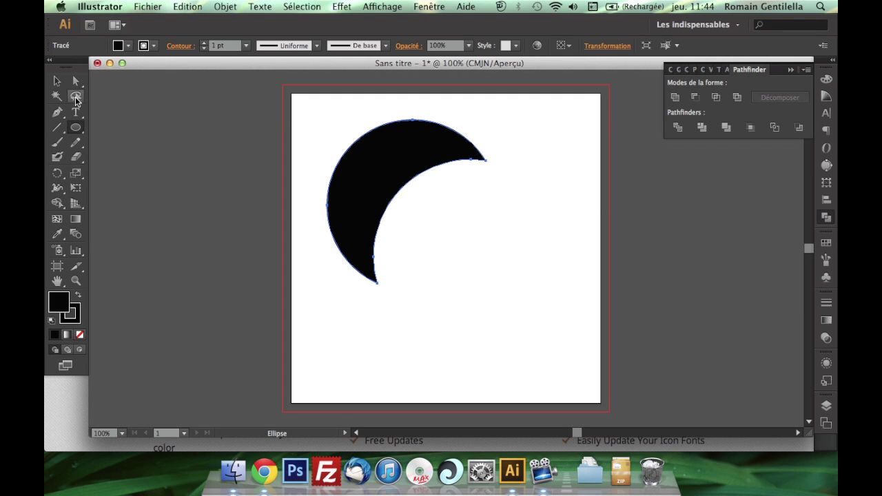
Step: Move the crescent into the artboard's upper-left corner and shrink the artboard to fit the crescent's bounds
{"action": "left_click", "coordinate": [56, 82]}
{"action": "left_click_drag", "start_coordinate": [388, 162], "coordinate": [341, 127]}
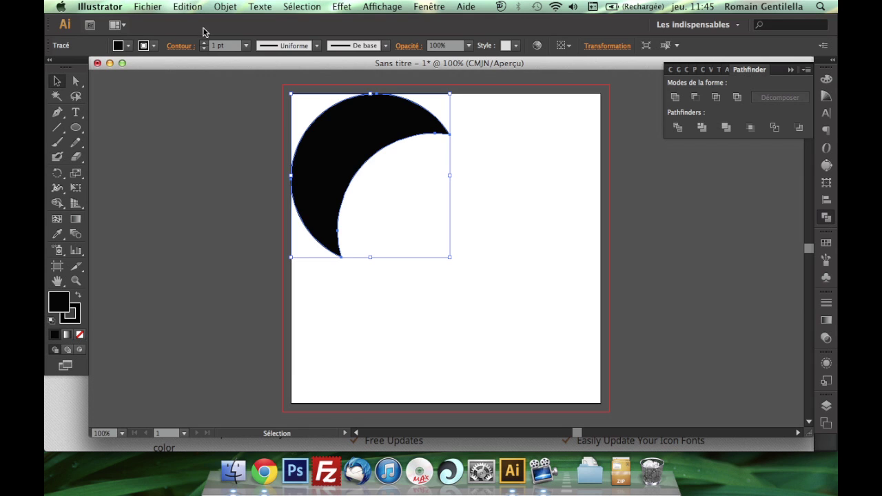
{"action": "left_click", "coordinate": [156, 7]}
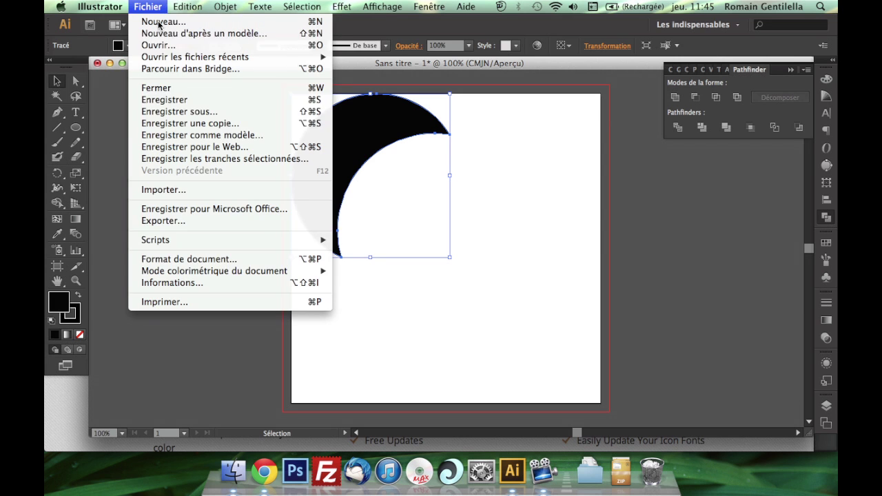
{"action": "left_click", "coordinate": [190, 259]}
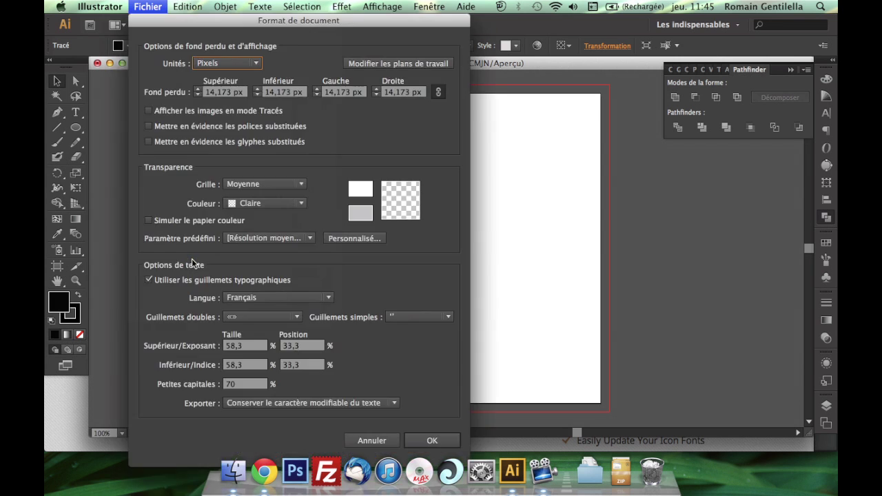
{"action": "left_click", "coordinate": [392, 65]}
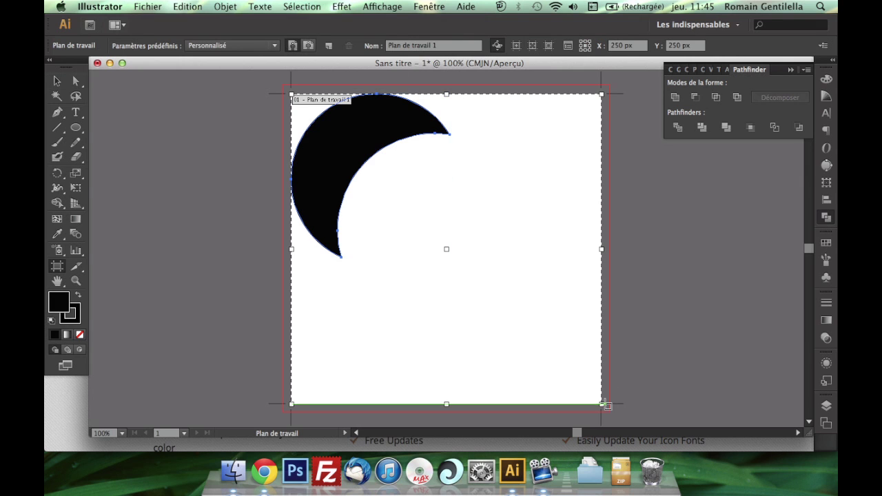
{"action": "left_click_drag", "start_coordinate": [602, 404], "coordinate": [450, 258]}
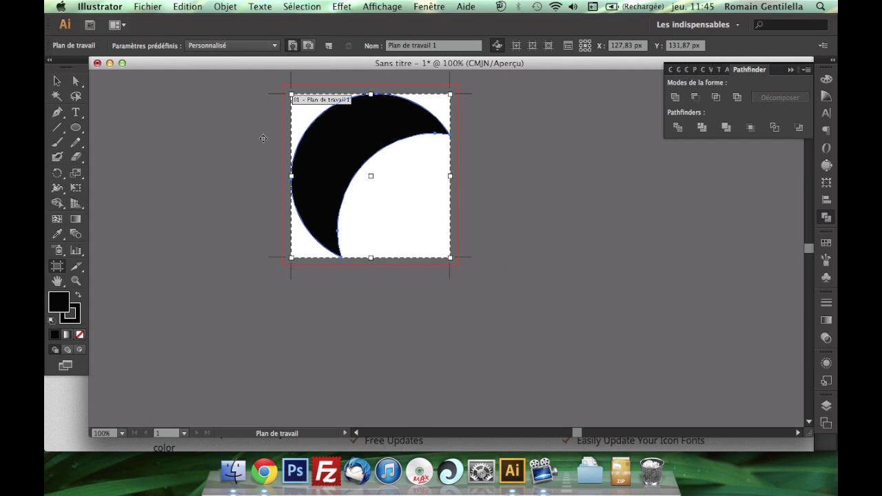
Step: Save the crescent document to the desktop in SVG format as lune.svg, with the SVG 1.1 profile
{"action": "left_click", "coordinate": [156, 6]}
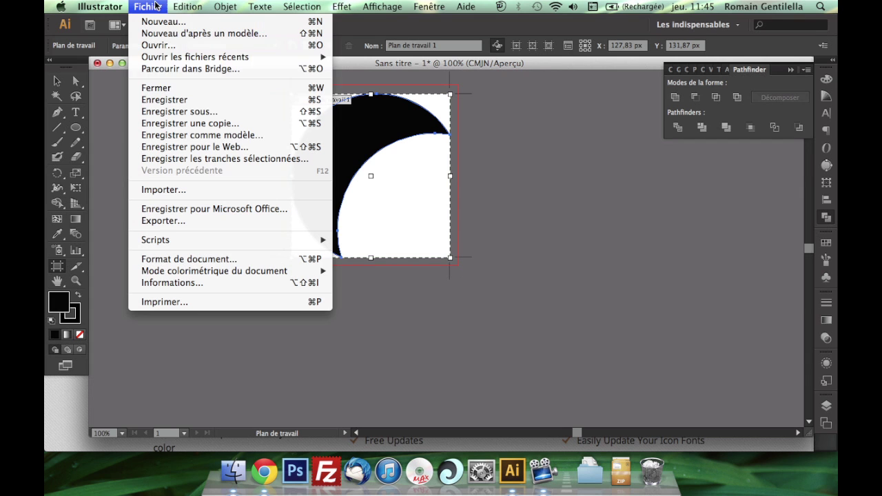
{"action": "left_click", "coordinate": [193, 112]}
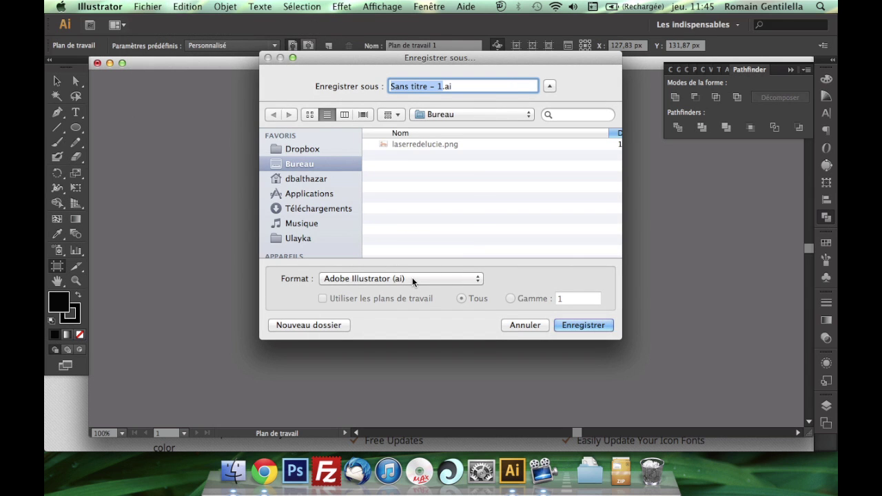
{"action": "left_click", "coordinate": [412, 277]}
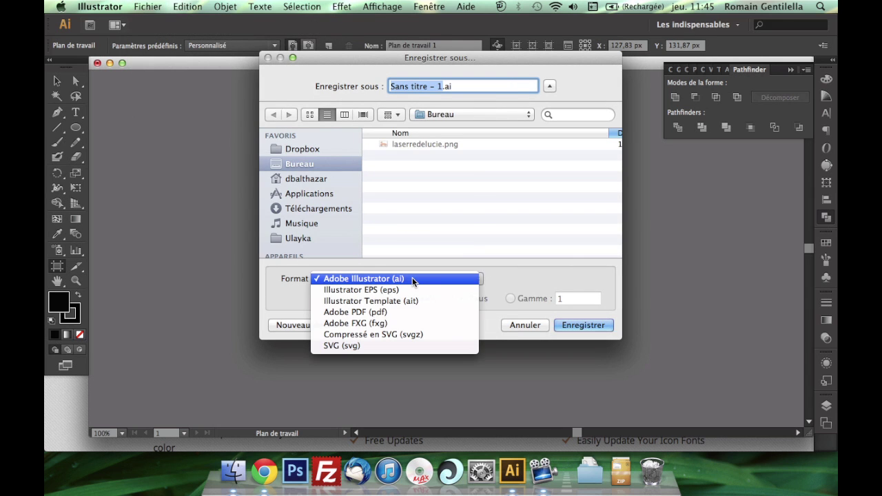
{"action": "left_click", "coordinate": [355, 346]}
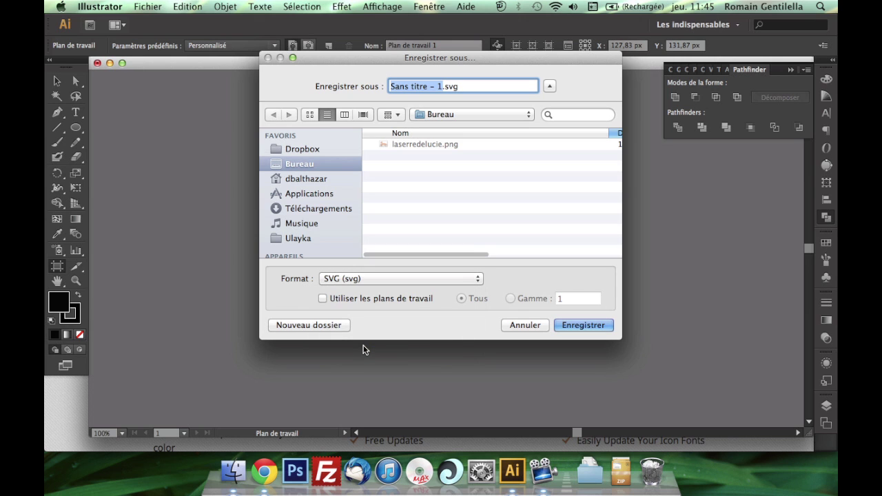
{"action": "type", "text": "lune"}
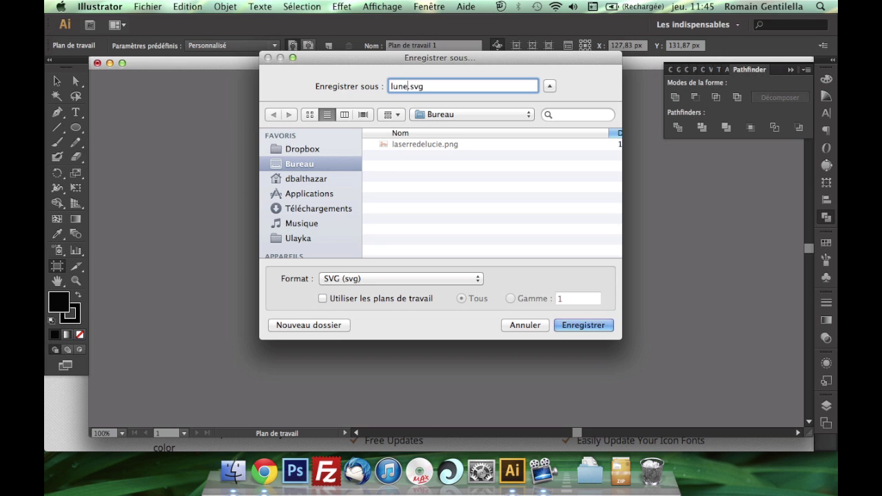
{"action": "key", "text": "Return"}
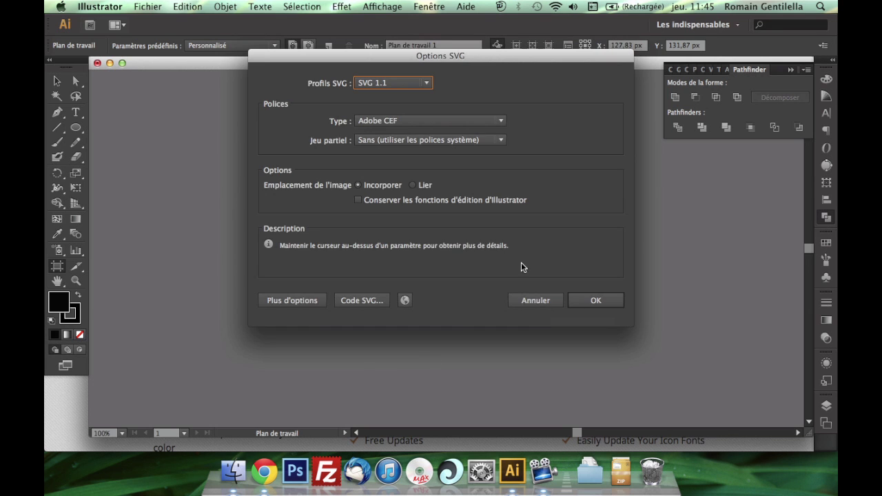
{"action": "left_click", "coordinate": [595, 300]}
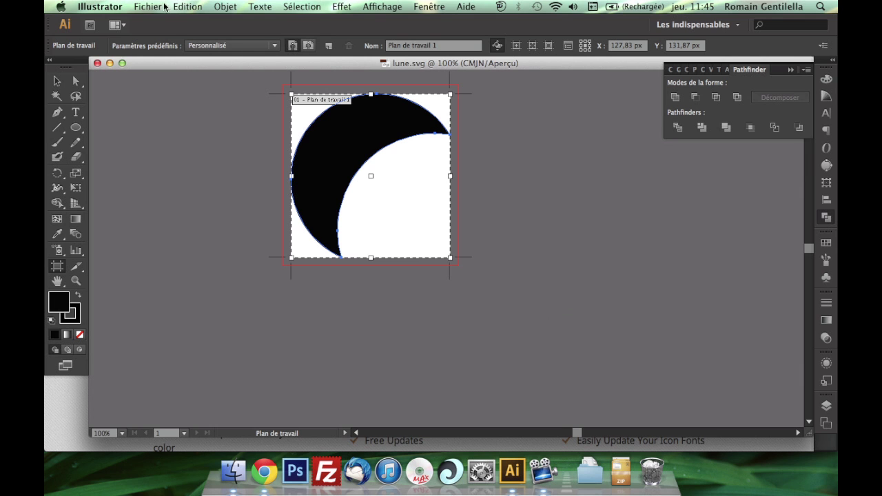
Step: Create a new 500 × 500 px document with one artboard
{"action": "left_click", "coordinate": [153, 6]}
{"action": "left_click", "coordinate": [155, 23]}
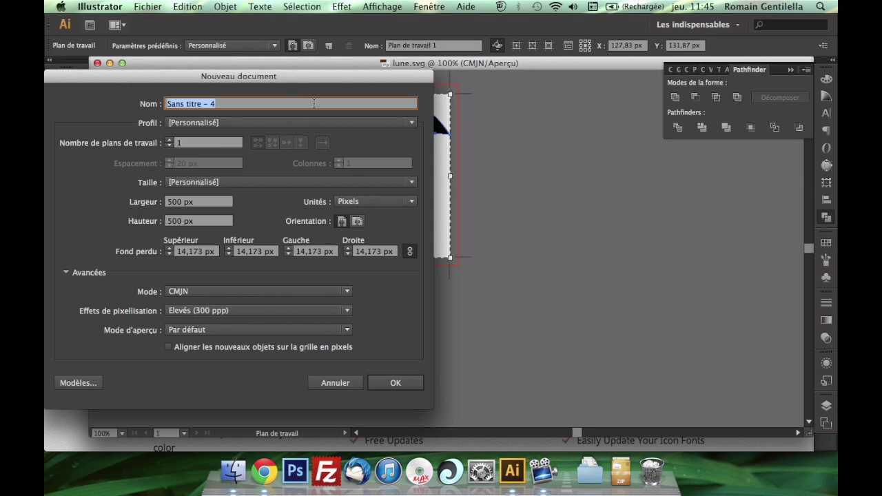
{"action": "key", "text": "Return"}
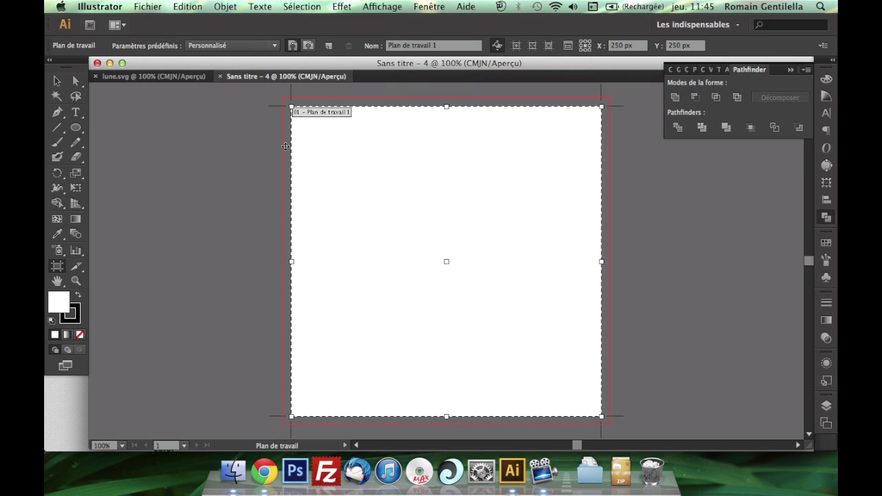
Step: Import laserredelucie.png from the desktop into the new document as an embedded image
{"action": "left_click", "coordinate": [148, 7]}
{"action": "left_click", "coordinate": [173, 189]}
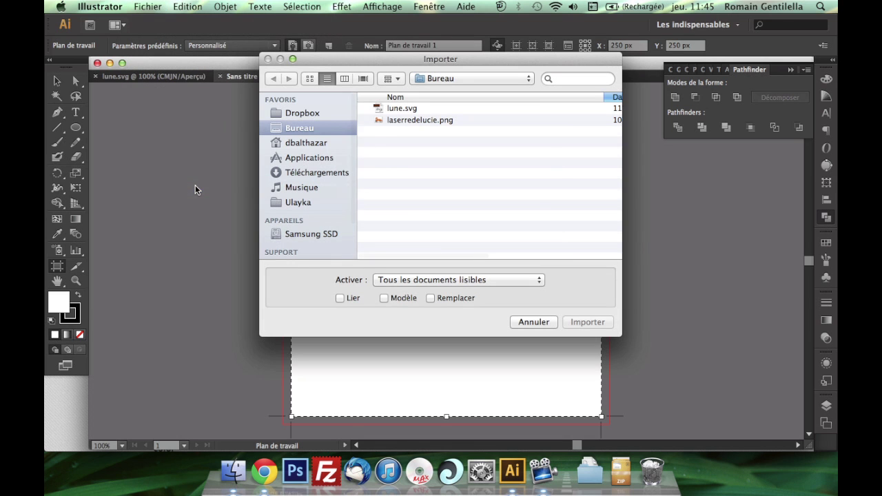
{"action": "left_click", "coordinate": [425, 120]}
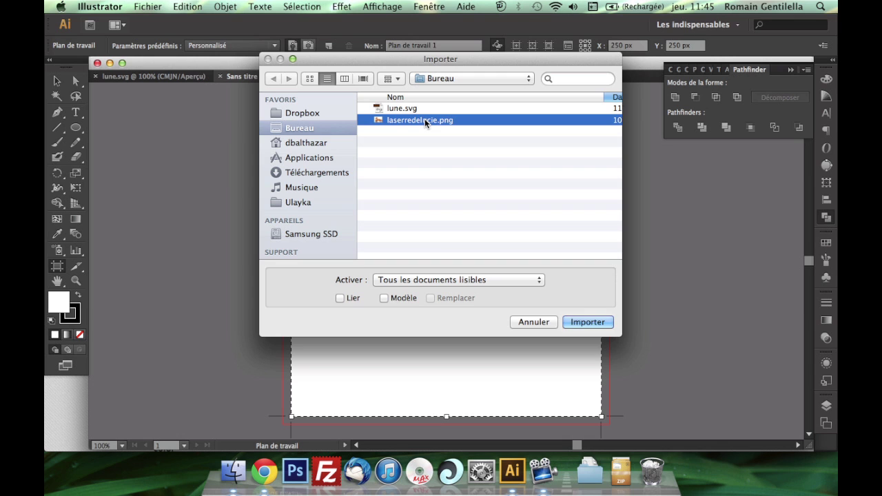
{"action": "key", "text": "Return"}
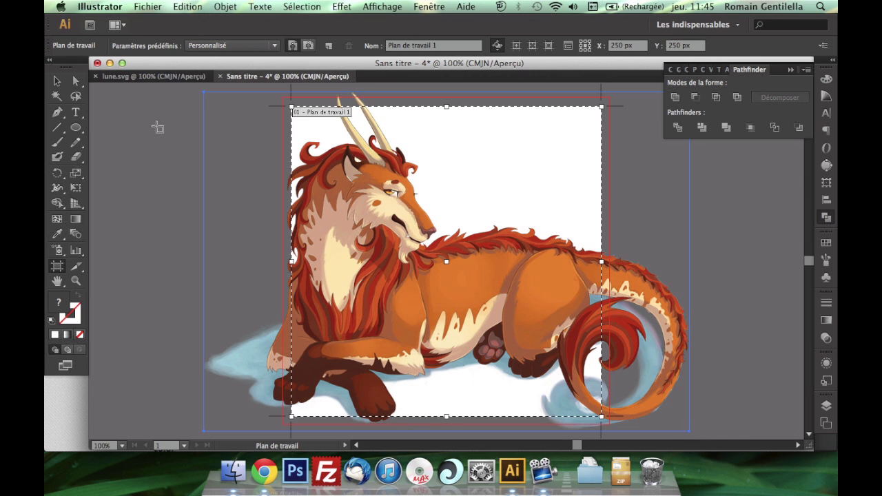
Step: Scale the imported creature image down to fit within the artboard's width and centre it vertically
{"action": "left_click", "coordinate": [58, 80]}
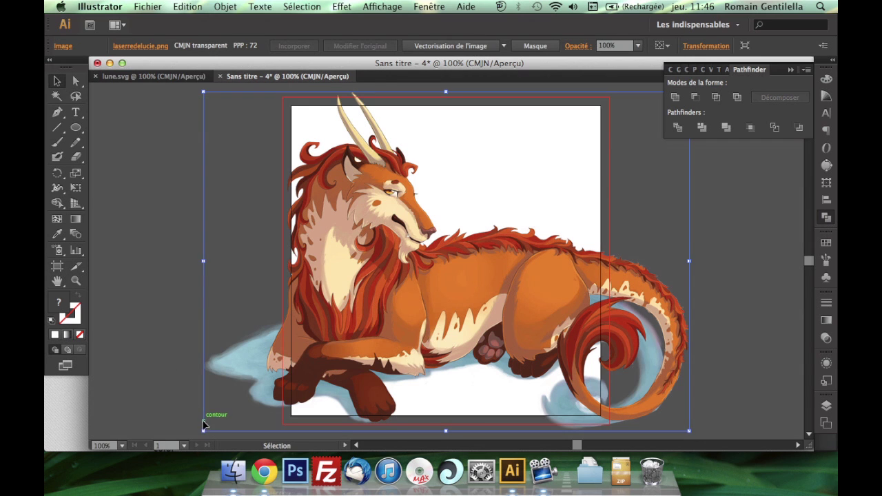
{"action": "left_click_drag", "start_coordinate": [204, 431], "coordinate": [298, 349]}
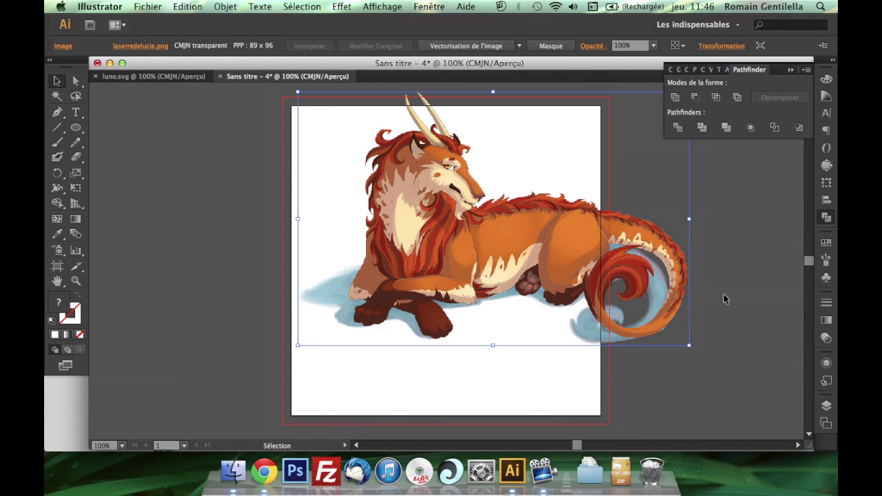
{"action": "left_click_drag", "start_coordinate": [688, 343], "coordinate": [597, 326]}
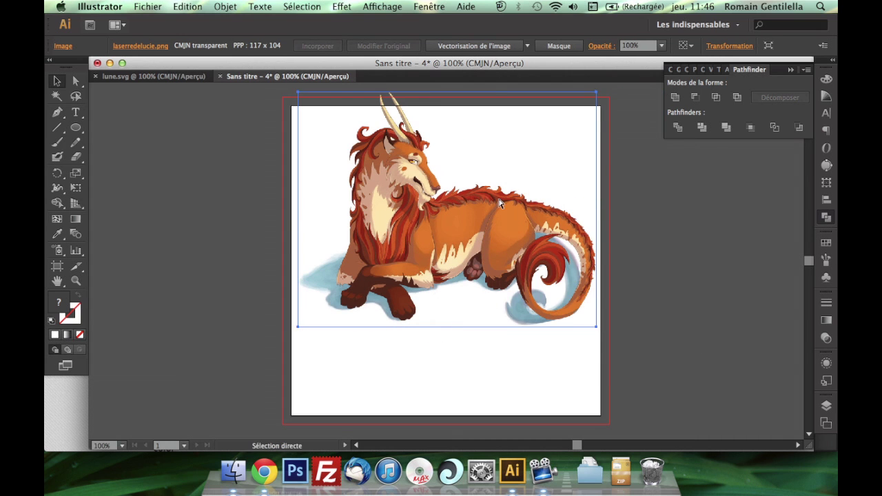
{"action": "key", "text": "super+z"}
{"action": "left_click_drag", "start_coordinate": [687, 346], "coordinate": [579, 308]}
{"action": "left_click_drag", "start_coordinate": [492, 150], "coordinate": [493, 226]}
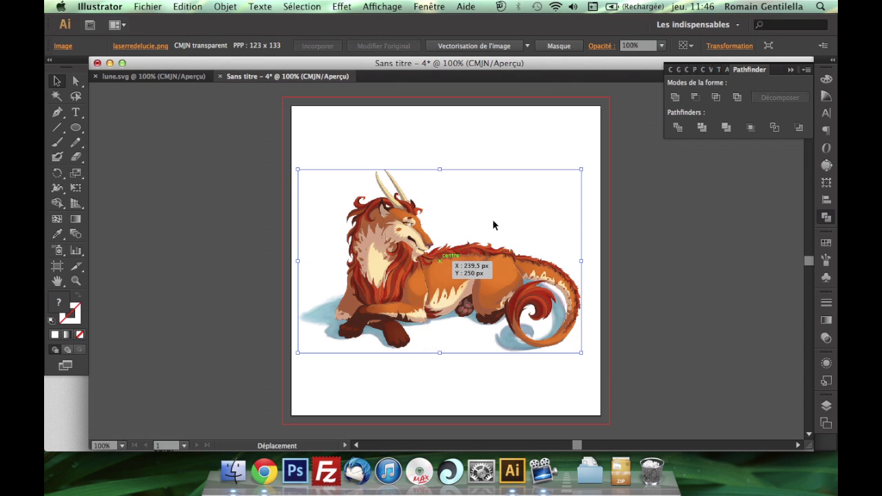
{"action": "left_click_drag", "start_coordinate": [494, 225], "coordinate": [493, 225]}
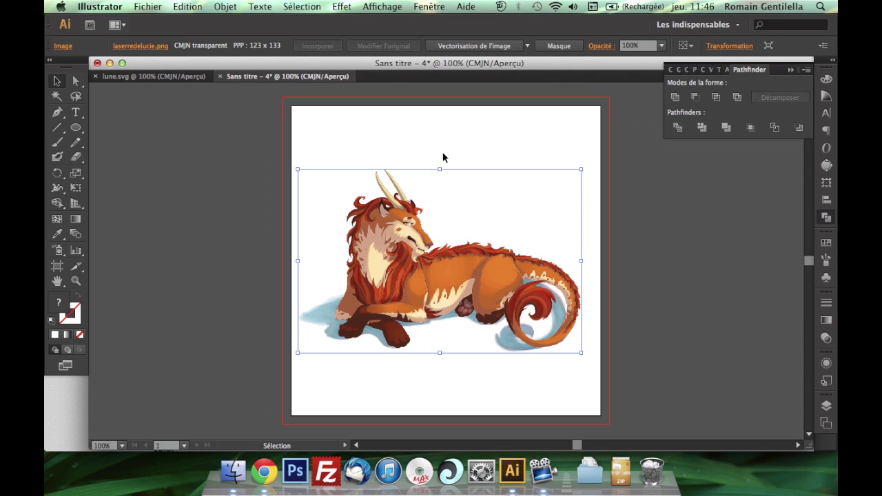
Step: Trace the image with the Logo noir et blanc preset
{"action": "left_click", "coordinate": [527, 47]}
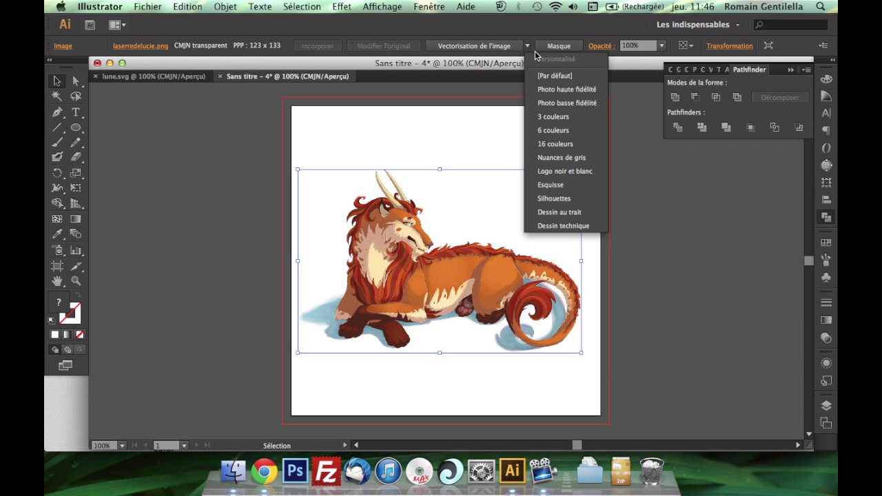
{"action": "left_click", "coordinate": [557, 174]}
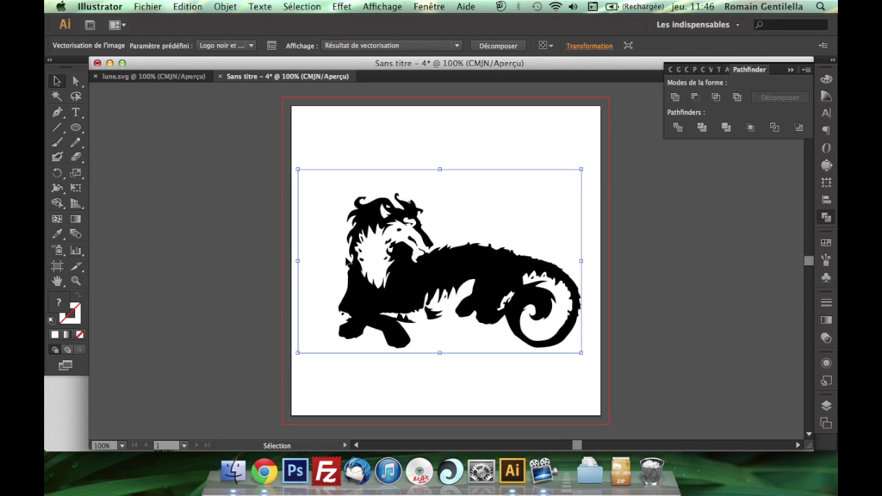
Step: Raise the image trace threshold to 162
{"action": "left_click", "coordinate": [827, 165]}
{"action": "left_click", "coordinate": [429, 6]}
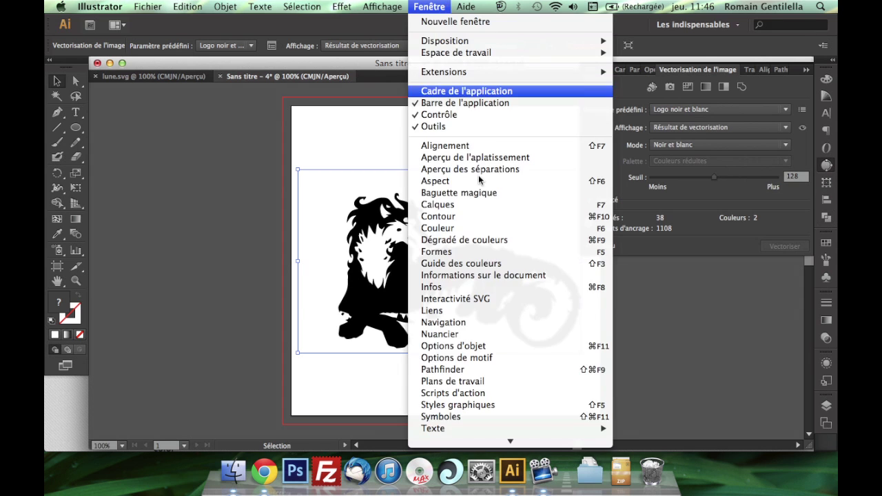
{"action": "scroll", "coordinate": [494, 254], "scroll_direction": "down", "scroll_amount": 5}
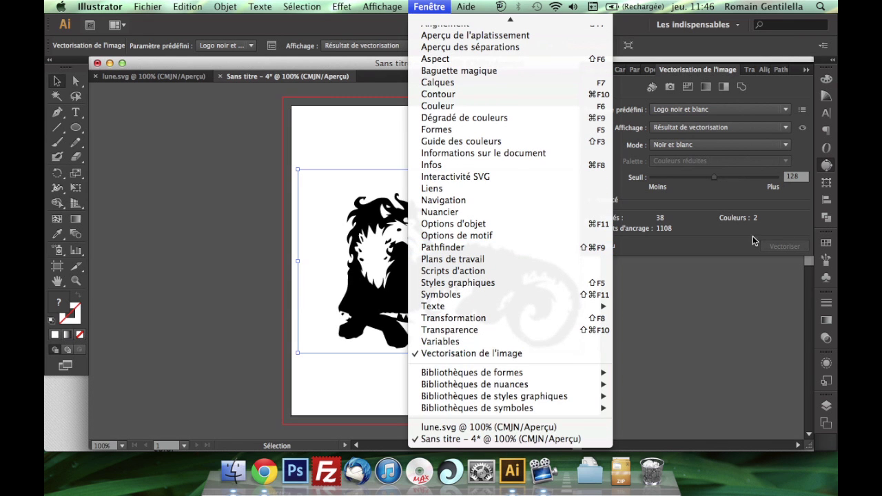
{"action": "left_click", "coordinate": [780, 219]}
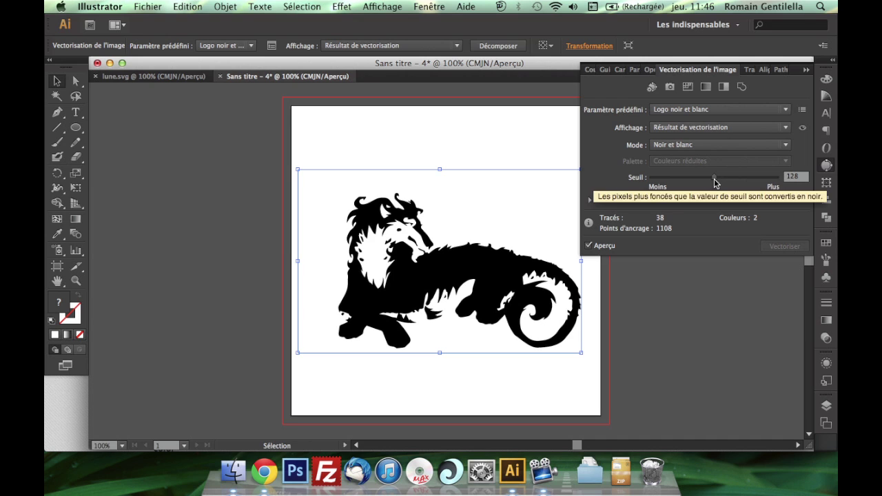
{"action": "left_click_drag", "start_coordinate": [714, 178], "coordinate": [732, 183]}
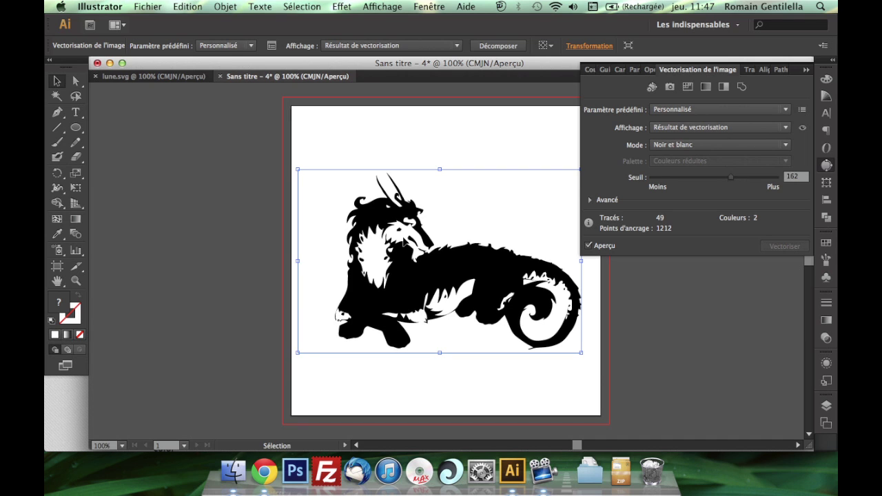
{"action": "double_click", "coordinate": [396, 233]}
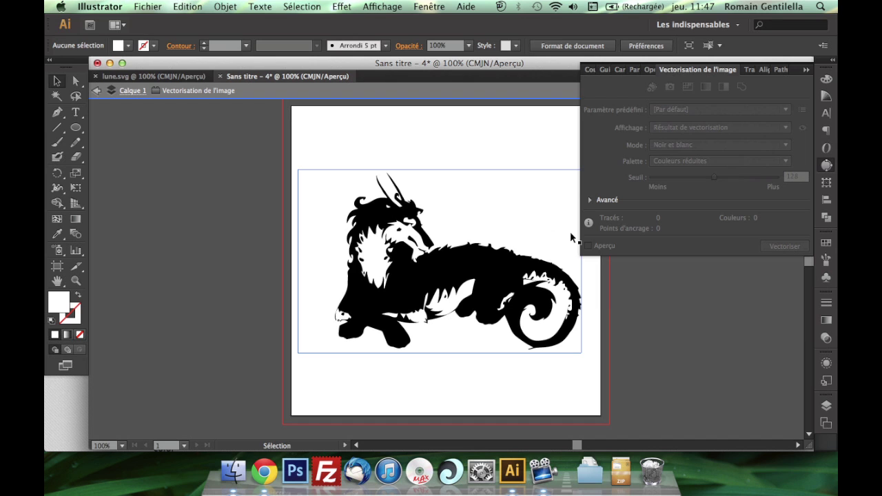
{"action": "key", "text": "a"}
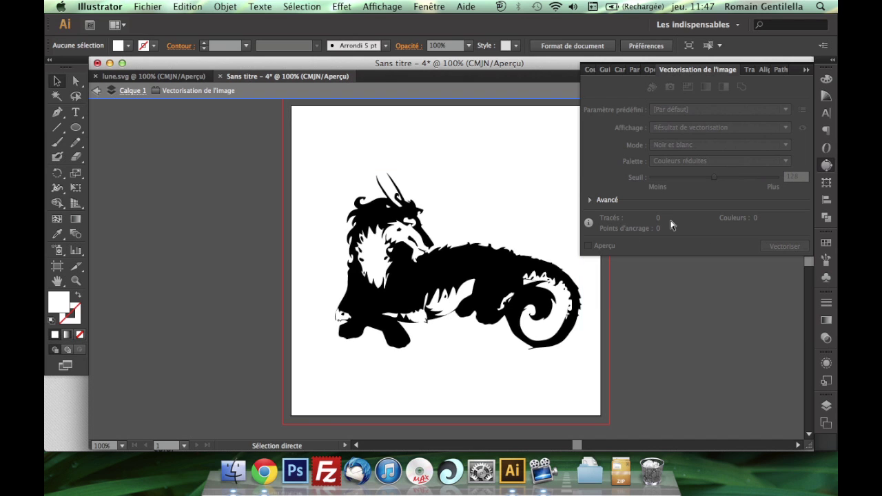
{"action": "left_click", "coordinate": [97, 92]}
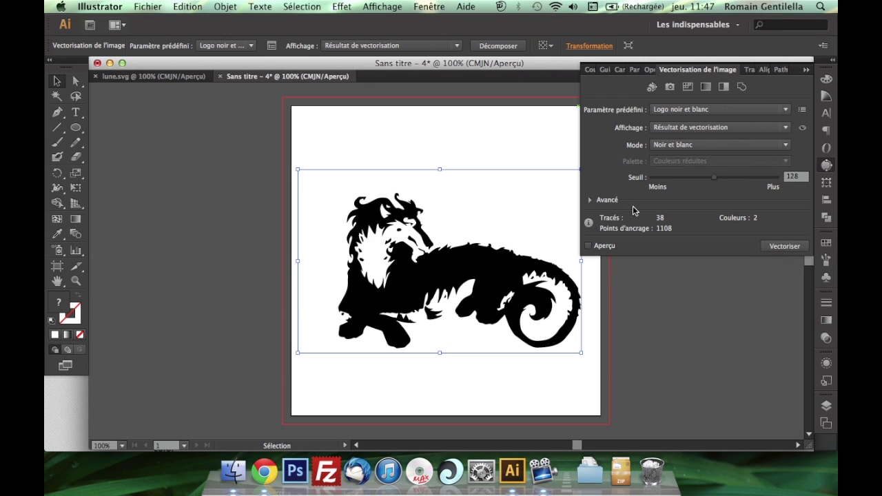
Step: Expand the black-and-white tracing into editable vector paths
{"action": "left_click", "coordinate": [498, 48]}
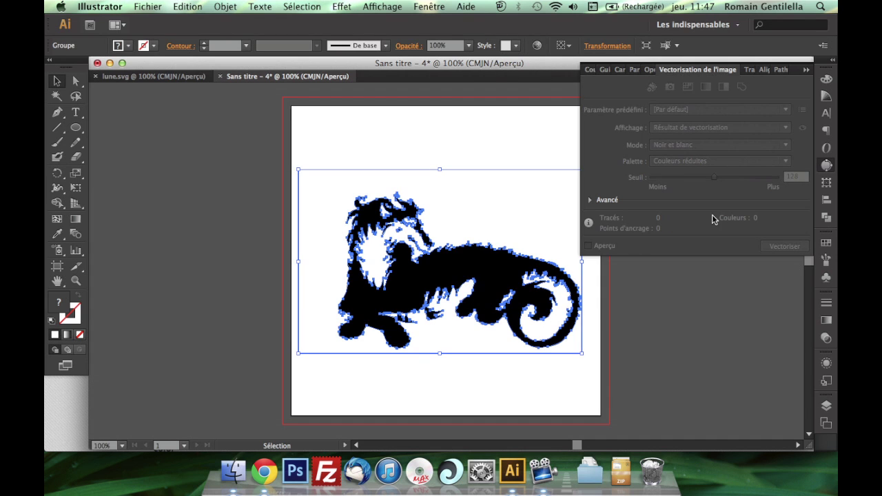
{"action": "left_click", "coordinate": [825, 166]}
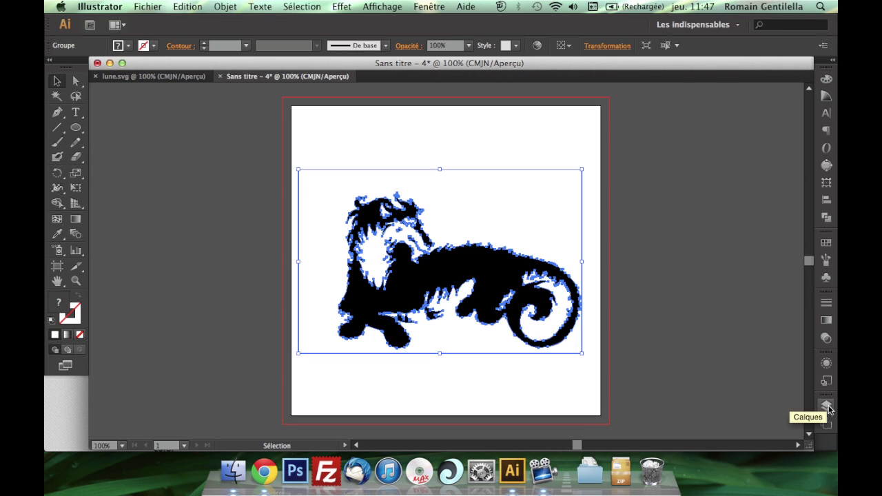
Step: Isolate the traced group, delete the white background path at the end of its layer list, and collapse the group
{"action": "left_click", "coordinate": [829, 407]}
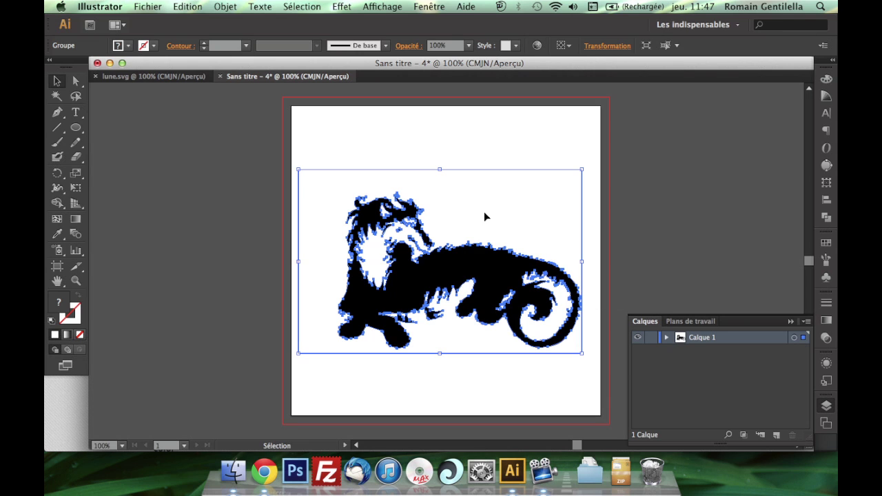
{"action": "left_click", "coordinate": [652, 167]}
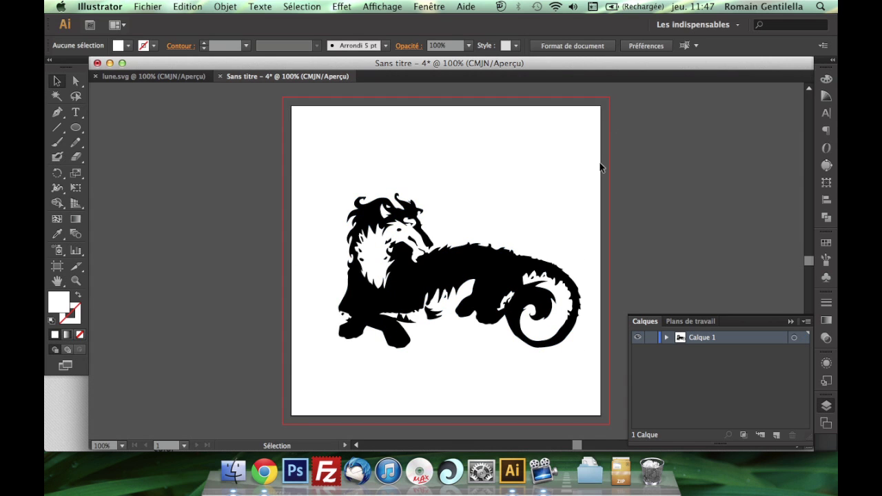
{"action": "double_click", "coordinate": [510, 202]}
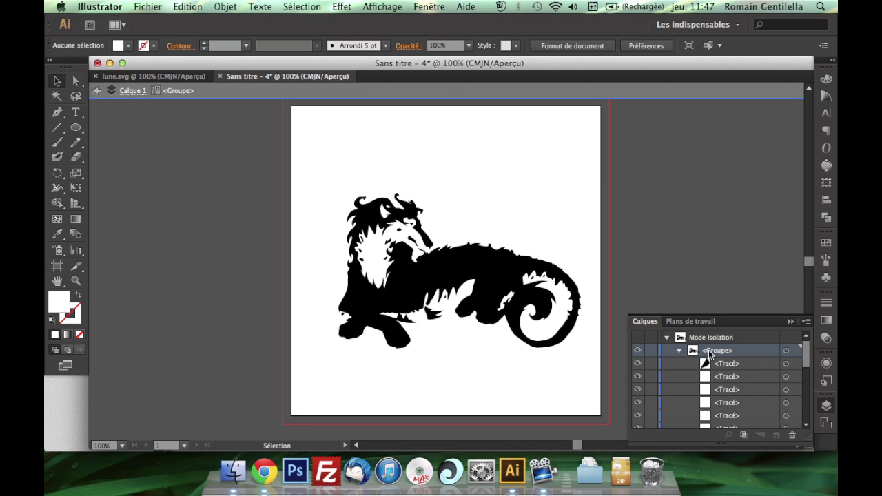
{"action": "scroll", "coordinate": [710, 355], "scroll_direction": "down", "scroll_amount": 5}
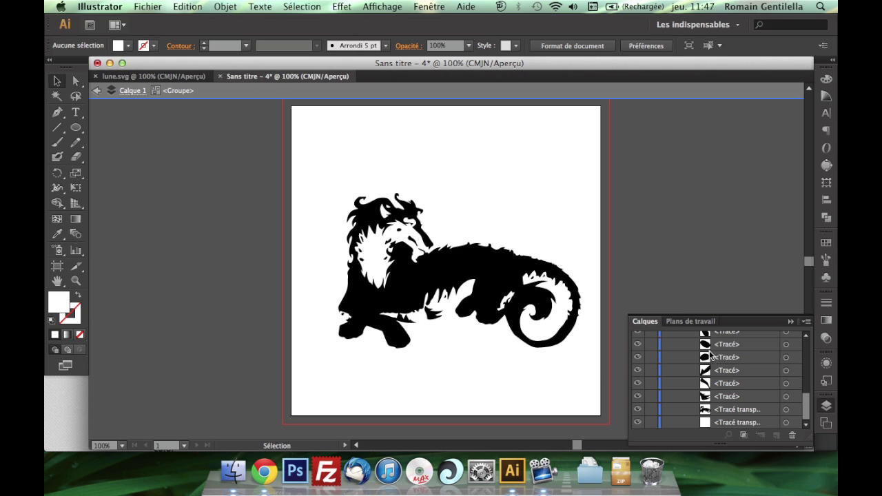
{"action": "left_click", "coordinate": [725, 423]}
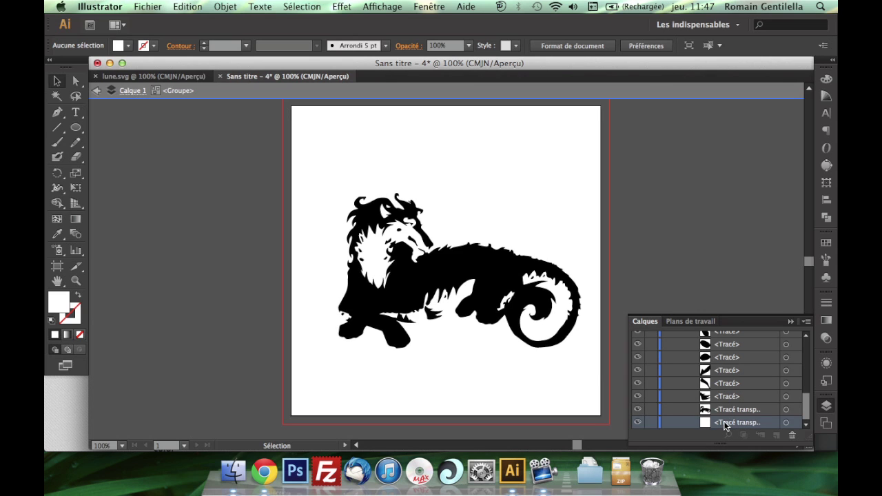
{"action": "left_click", "coordinate": [794, 437]}
{"action": "scroll", "coordinate": [772, 396], "scroll_direction": "up", "scroll_amount": 10}
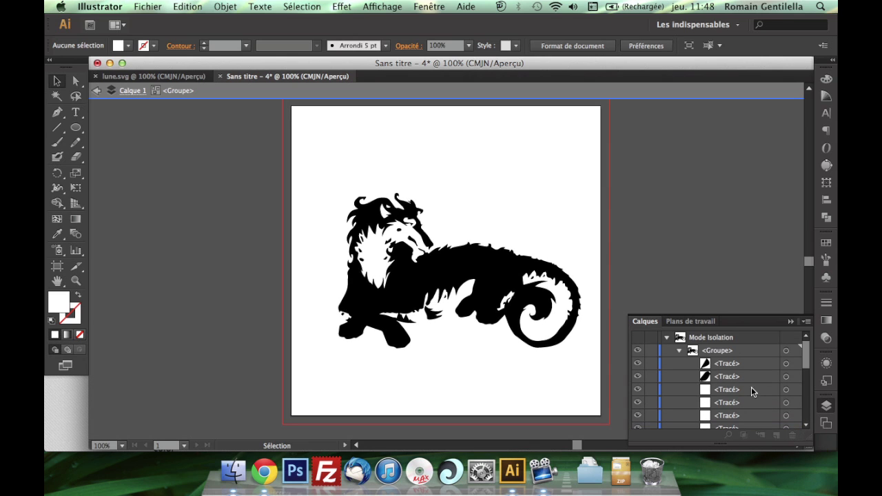
{"action": "left_click", "coordinate": [680, 351]}
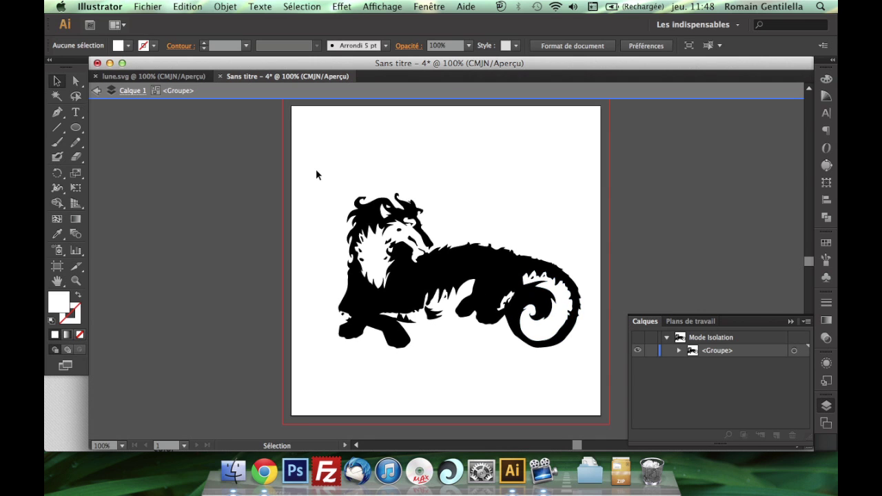
Step: Select all of the traced creature artwork and resize the artboard so its edges fit tightly around it
{"action": "key", "text": "super+a"}
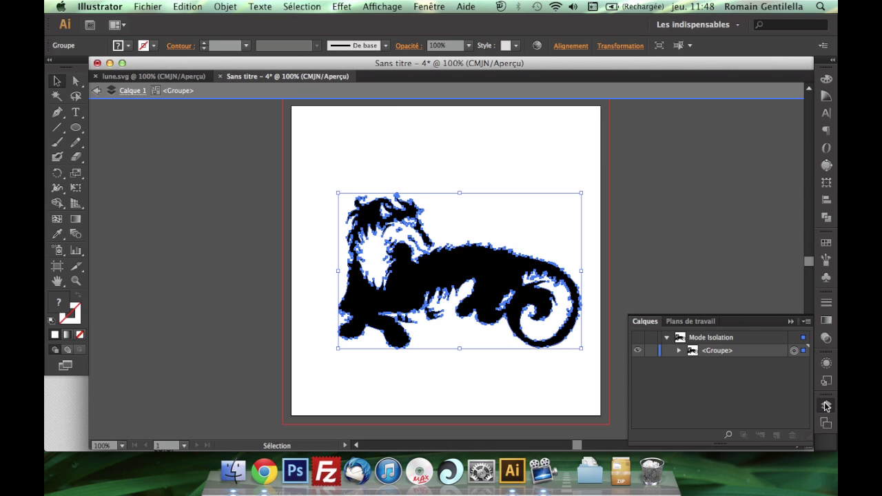
{"action": "left_click", "coordinate": [792, 322]}
{"action": "left_click_drag", "start_coordinate": [483, 230], "coordinate": [450, 164]}
{"action": "left_click_drag", "start_coordinate": [309, 158], "coordinate": [720, 407]}
{"action": "left_click", "coordinate": [149, 6]}
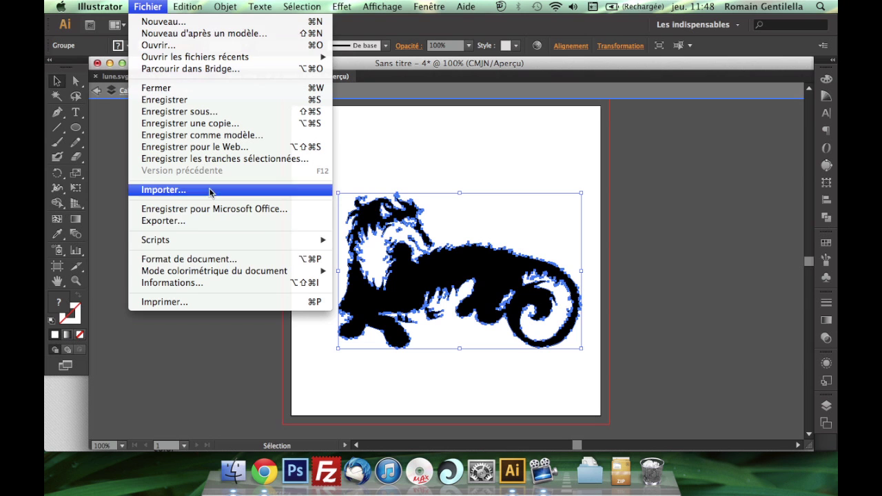
{"action": "left_click", "coordinate": [197, 260]}
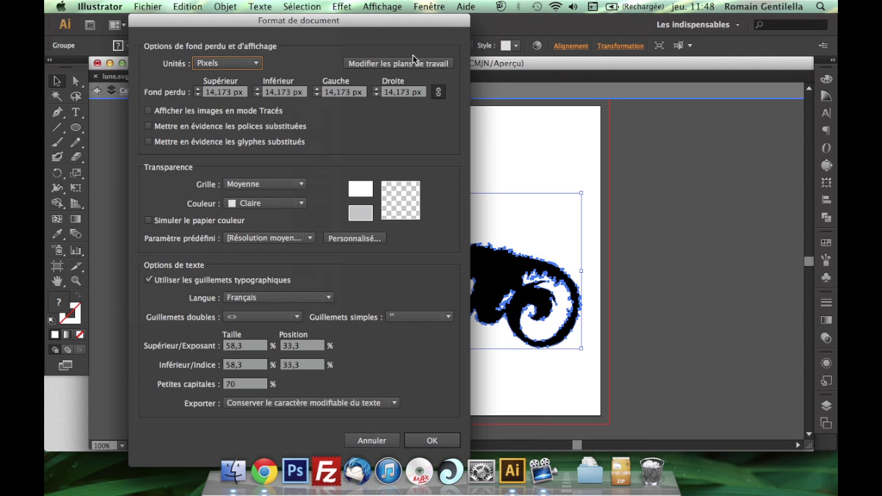
{"action": "left_click", "coordinate": [377, 64]}
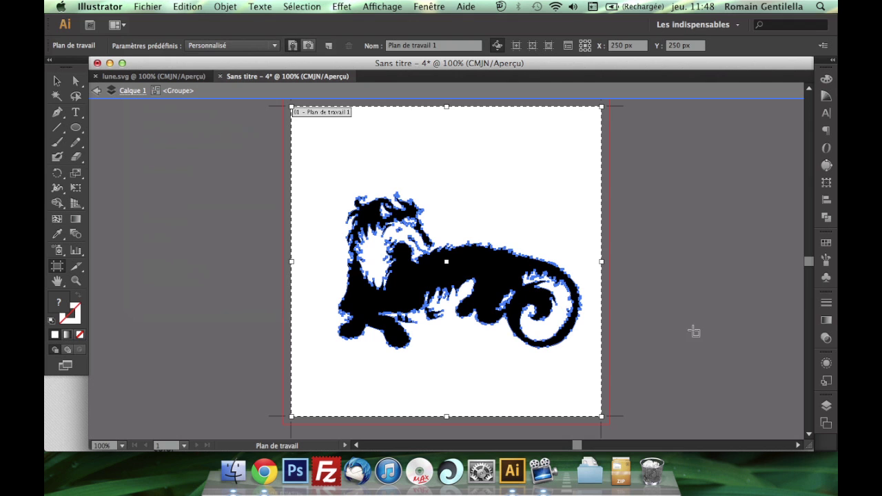
{"action": "left_click_drag", "start_coordinate": [601, 417], "coordinate": [582, 349]}
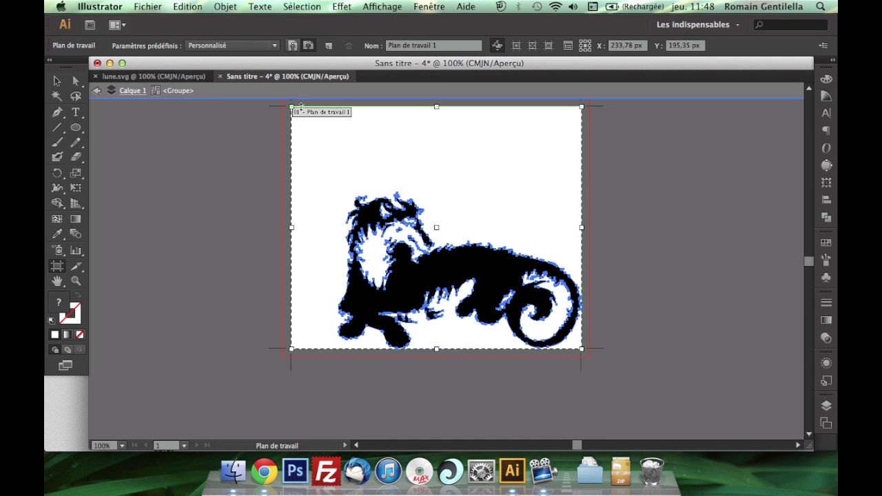
{"action": "left_click_drag", "start_coordinate": [292, 107], "coordinate": [337, 191]}
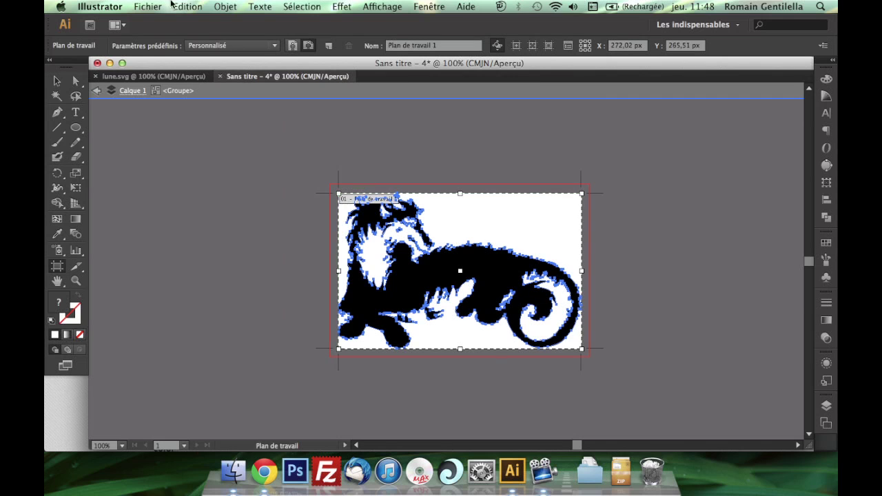
Step: Save the creature artwork to the Bureau folder as laserredelucie.svg, using the SVG 1.1 profile
{"action": "left_click", "coordinate": [149, 6]}
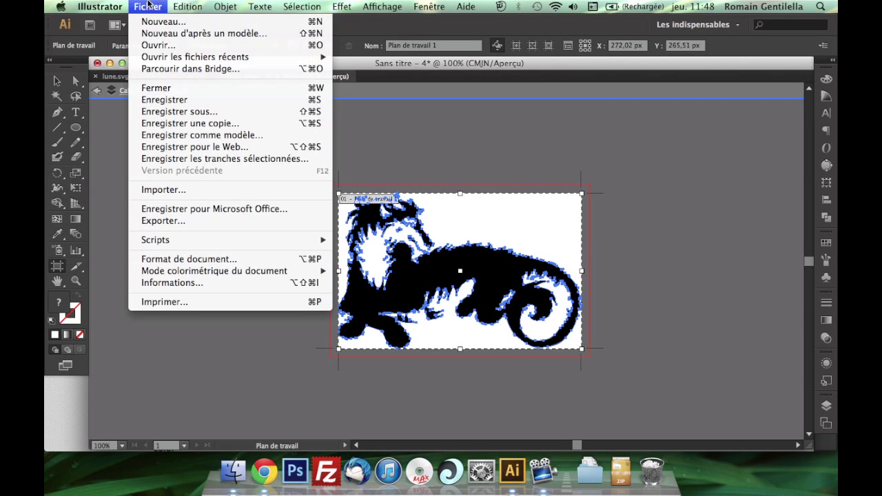
{"action": "left_click", "coordinate": [178, 112]}
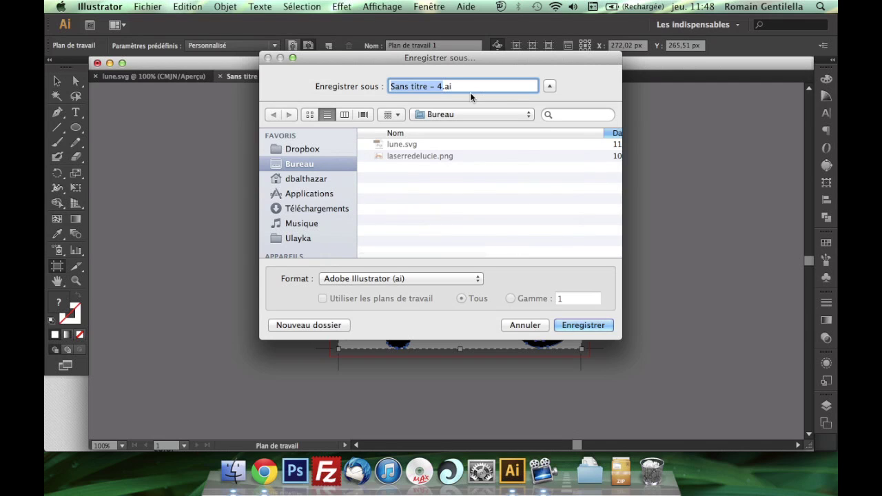
{"action": "type", "text": "laserredelucie"}
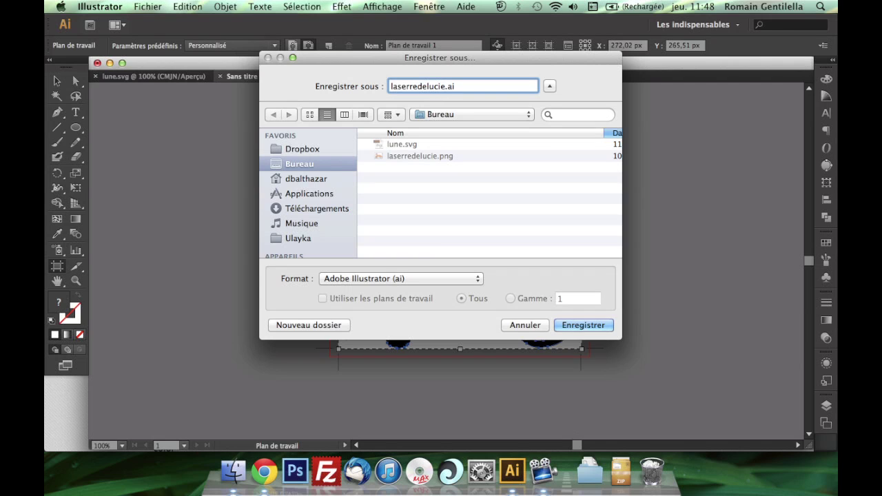
{"action": "left_click", "coordinate": [442, 280]}
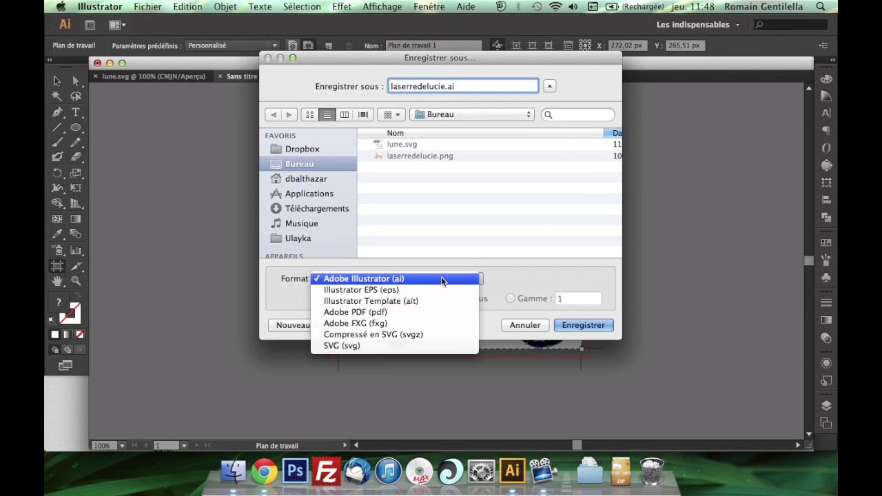
{"action": "left_click", "coordinate": [363, 347]}
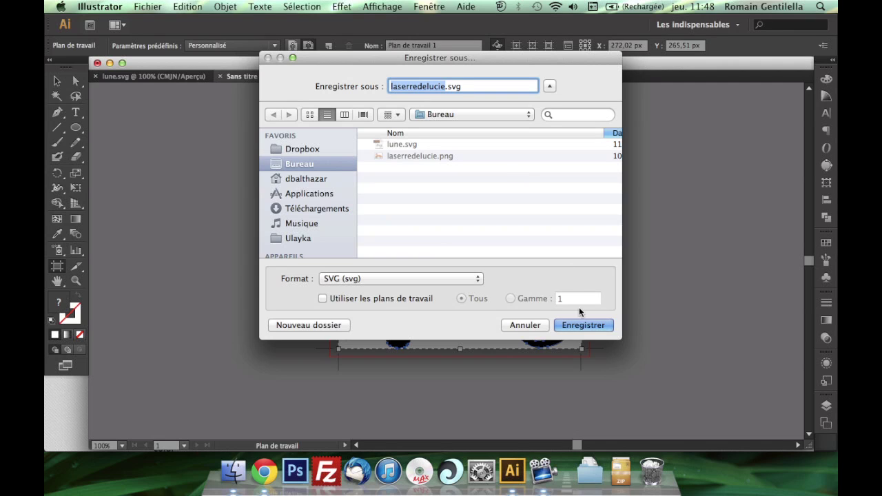
{"action": "left_click", "coordinate": [577, 325]}
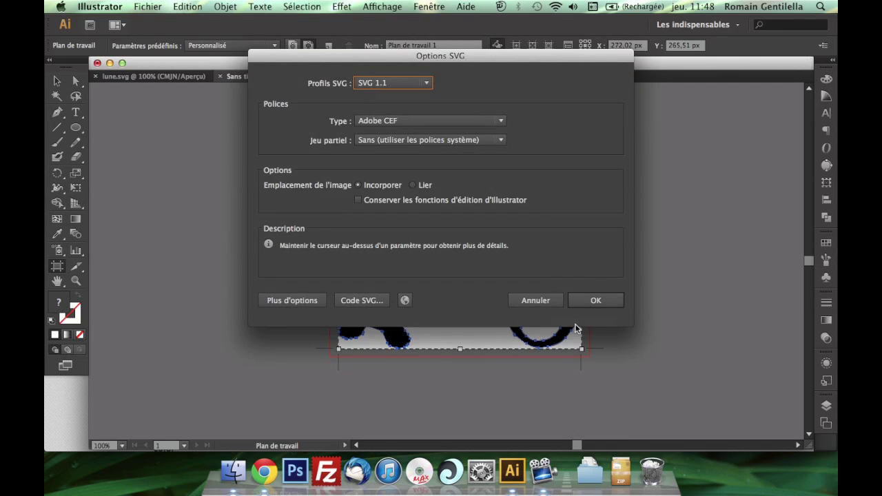
{"action": "left_click", "coordinate": [594, 306]}
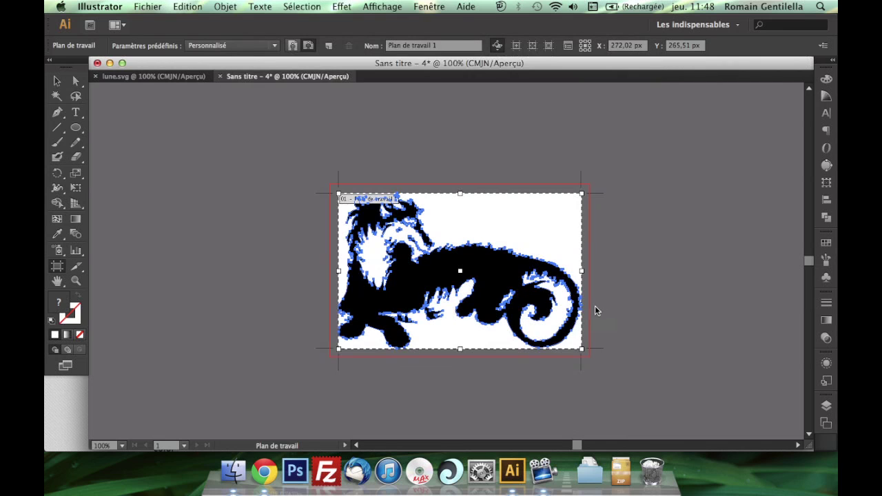
Step: Switch to Chrome and open the IcoMoon App's icon selection page from the IcoMoon site
{"action": "left_click", "coordinate": [264, 471]}
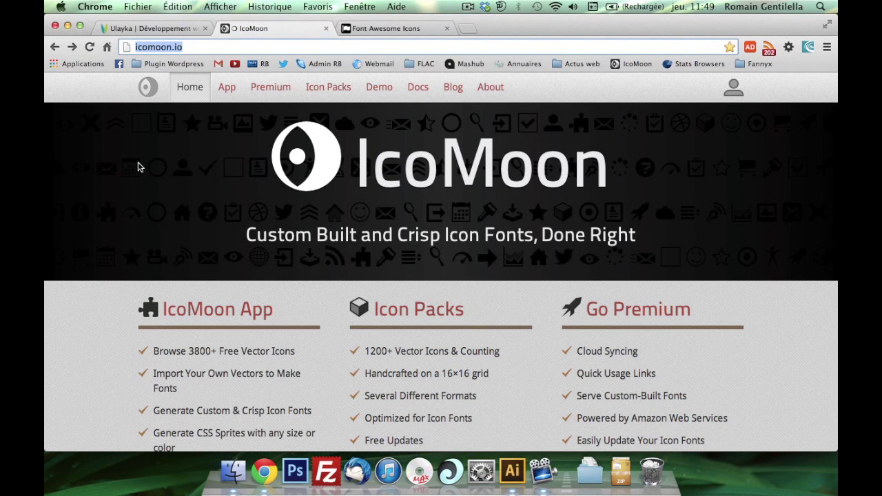
{"action": "left_click", "coordinate": [227, 89]}
{"action": "left_click", "coordinate": [442, 142]}
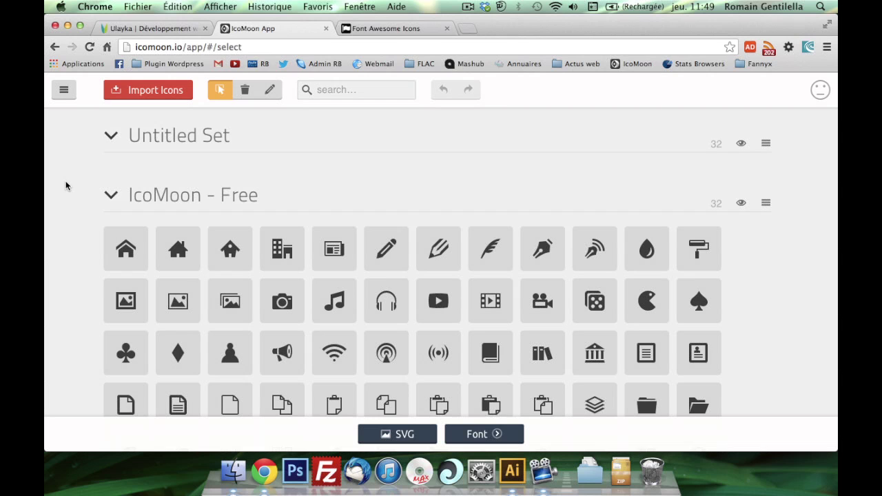
{"action": "scroll", "coordinate": [65, 181], "scroll_direction": "down", "scroll_amount": 2}
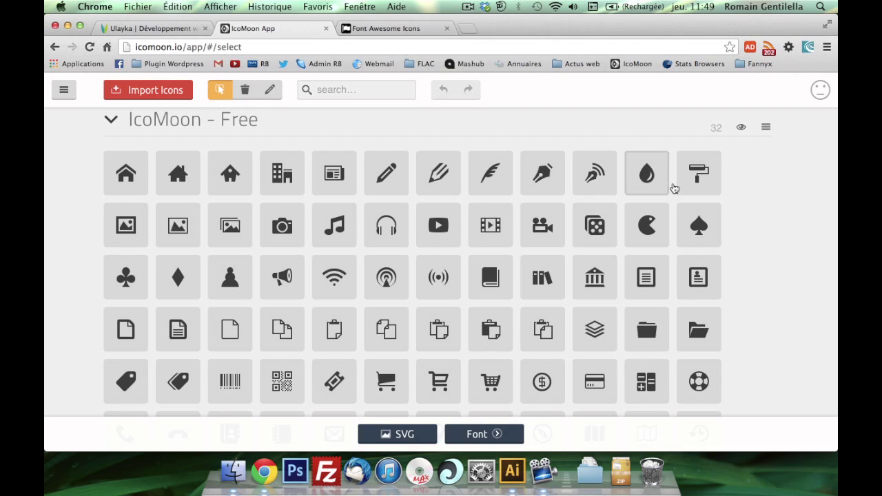
{"action": "scroll", "coordinate": [754, 194], "scroll_direction": "up", "scroll_amount": 2}
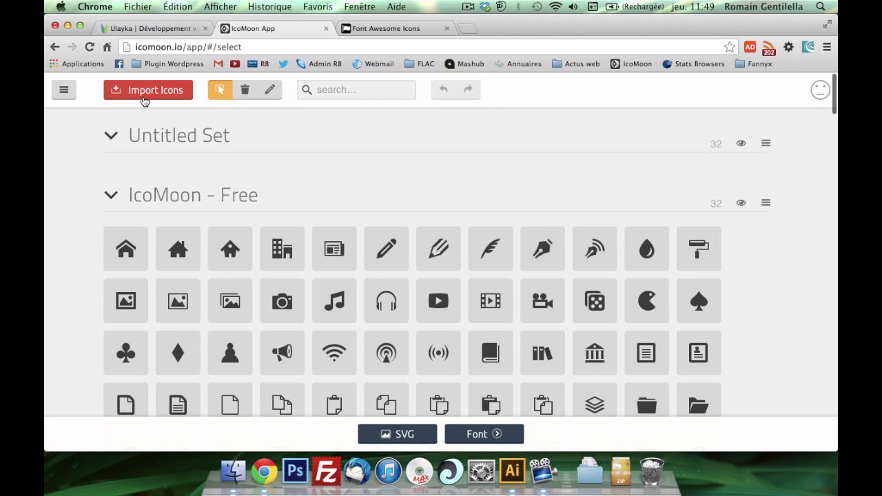
Step: Import laserredelucie.svg and lune.svg from the Bureau folder into the icon collection
{"action": "left_click", "coordinate": [144, 100]}
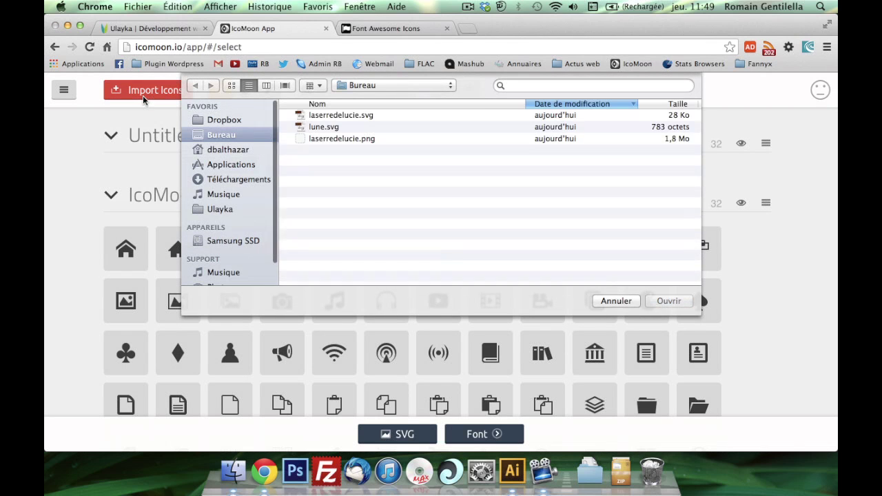
{"action": "left_click", "coordinate": [327, 117]}
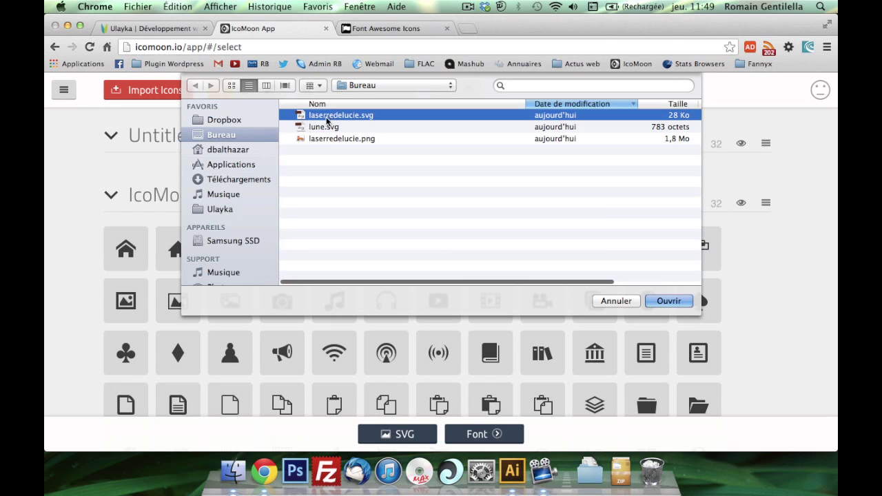
{"action": "left_click", "coordinate": [328, 128], "text": "shift"}
{"action": "left_click", "coordinate": [667, 301]}
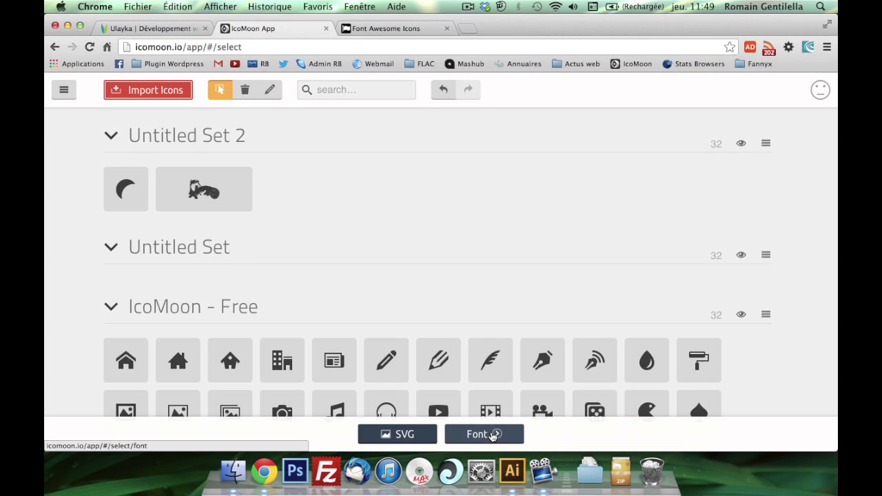
Step: Select the imported creature and moon icons in Untitled Set 2 for inclusion in the font
{"action": "left_click", "coordinate": [493, 435]}
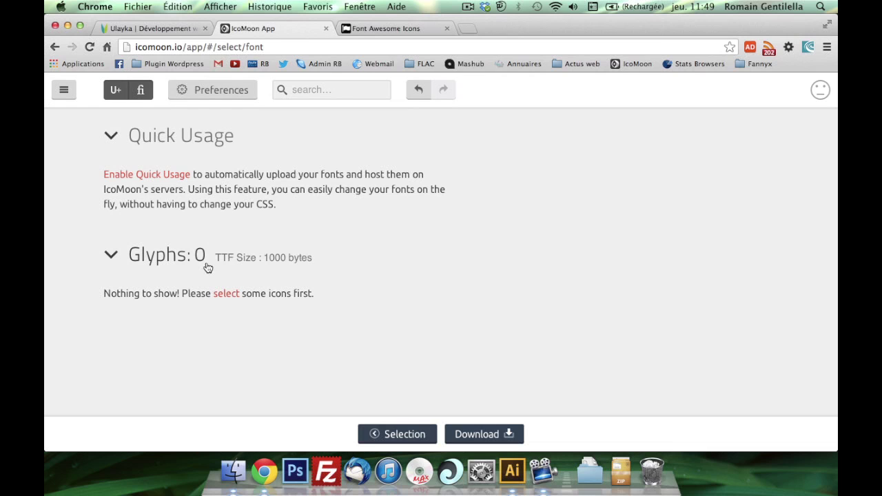
{"action": "left_click", "coordinate": [393, 436]}
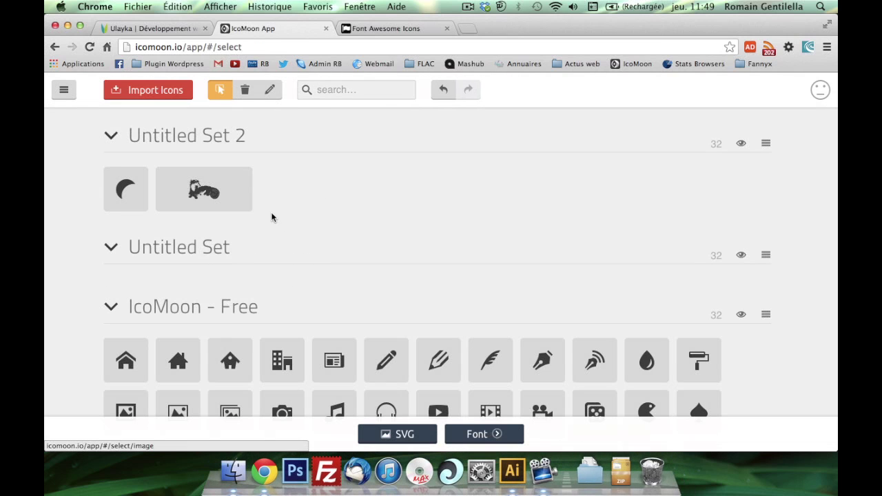
{"action": "left_click", "coordinate": [215, 204]}
{"action": "left_click", "coordinate": [131, 196]}
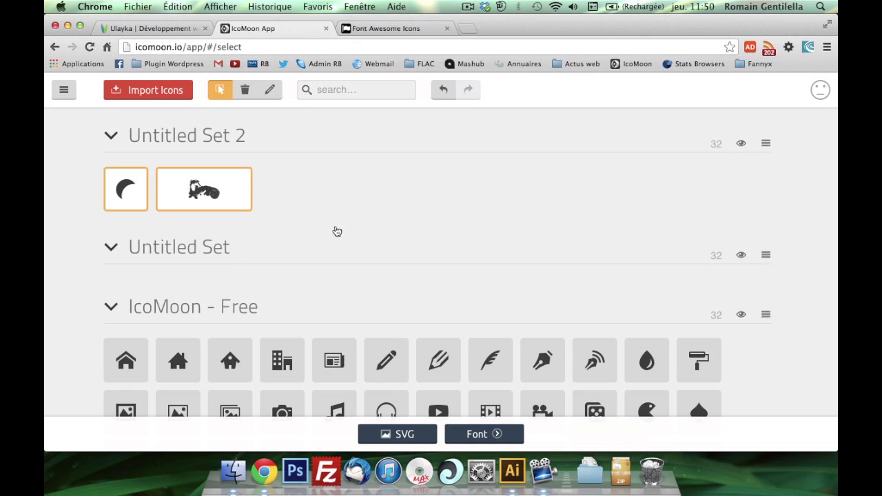
Step: Look through the IcoMoon - Free icons, and generate the font from only the two selected custom icons
{"action": "scroll", "coordinate": [399, 254], "scroll_direction": "down", "scroll_amount": 5}
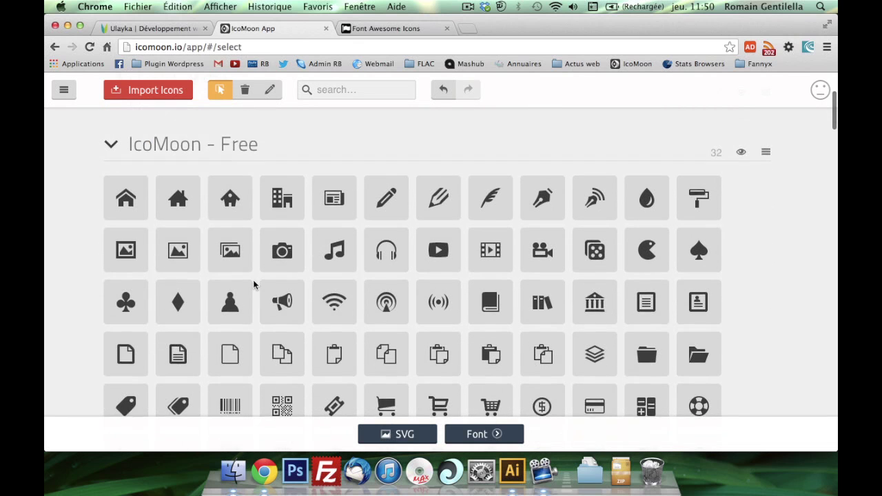
{"action": "scroll", "coordinate": [253, 280], "scroll_direction": "up", "scroll_amount": 5}
{"action": "scroll", "coordinate": [410, 289], "scroll_direction": "down", "scroll_amount": 4}
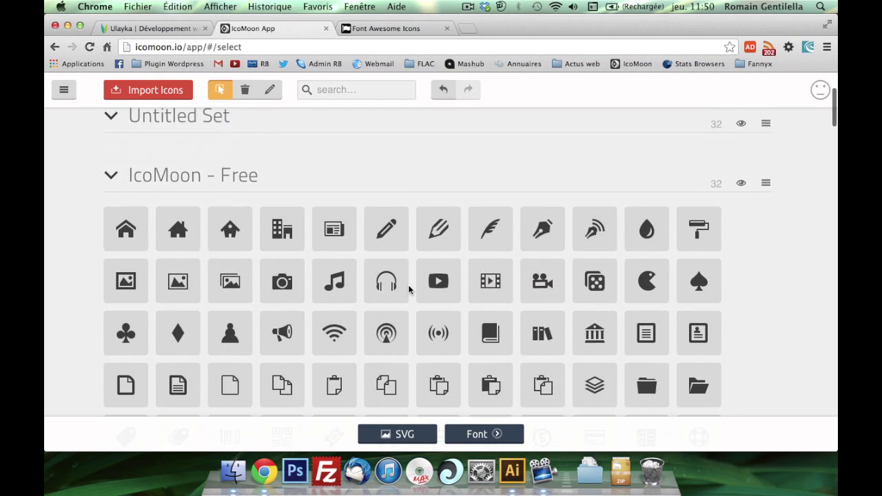
{"action": "scroll", "coordinate": [409, 289], "scroll_direction": "down", "scroll_amount": 4}
{"action": "scroll", "coordinate": [408, 290], "scroll_direction": "up", "scroll_amount": 8}
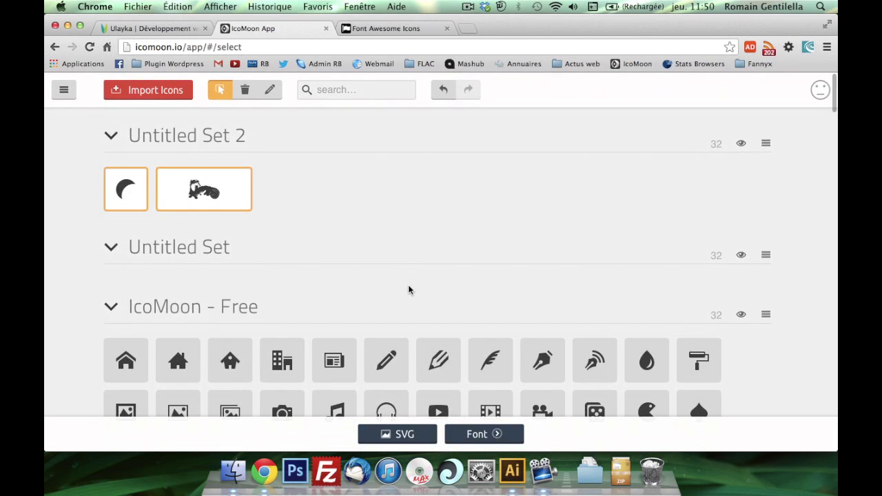
{"action": "left_click", "coordinate": [478, 435]}
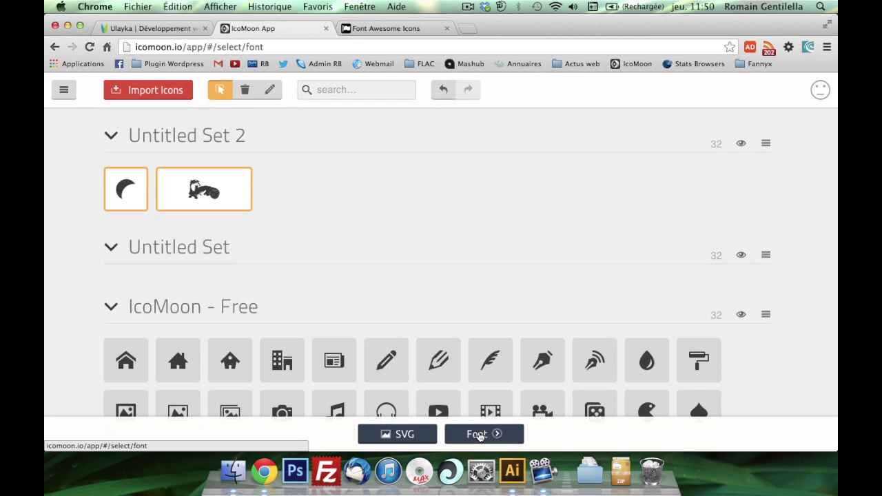
{"action": "scroll", "coordinate": [410, 252], "scroll_direction": "down", "scroll_amount": 1}
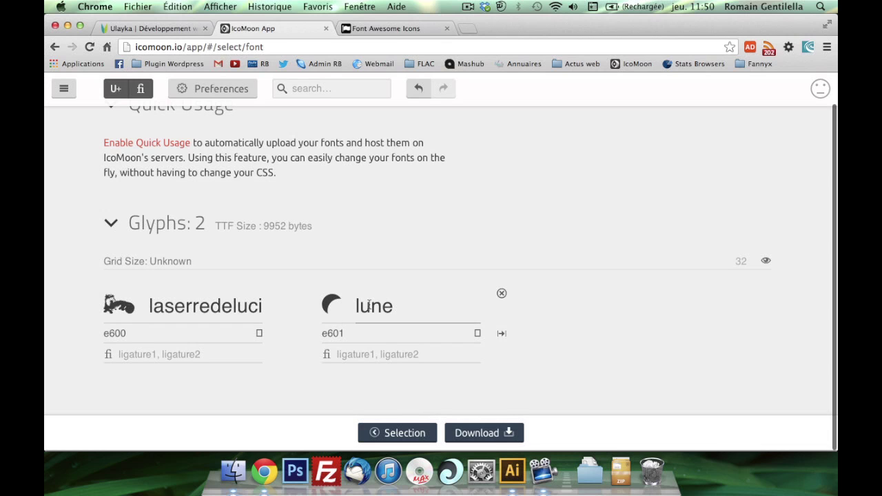
{"action": "scroll", "coordinate": [369, 305], "scroll_direction": "up", "scroll_amount": 1}
Step: With ligatures enabled, assign the ligature graphisme to the laserredelucie glyph and web to the lune glyph
{"action": "left_click", "coordinate": [146, 97]}
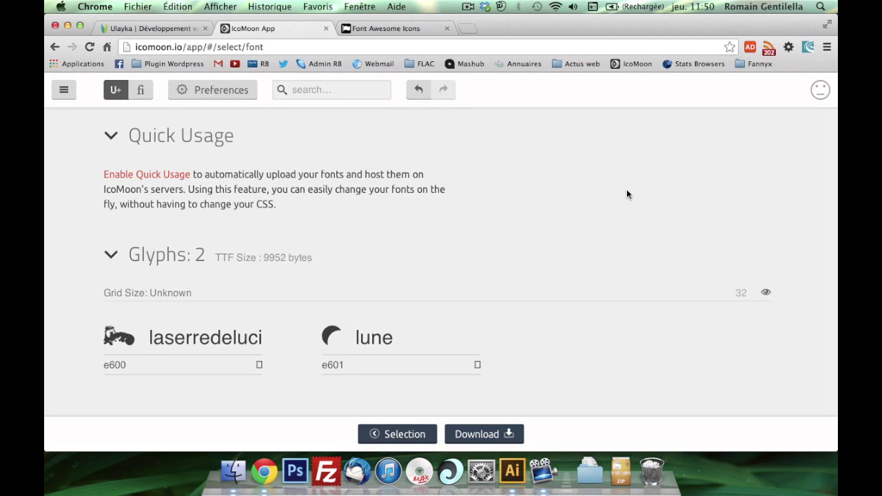
{"action": "left_click", "coordinate": [142, 93]}
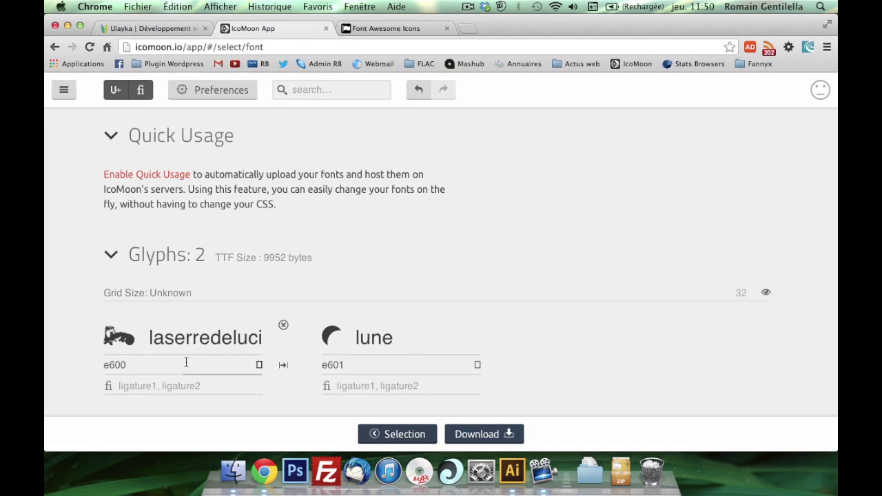
{"action": "left_click", "coordinate": [127, 390]}
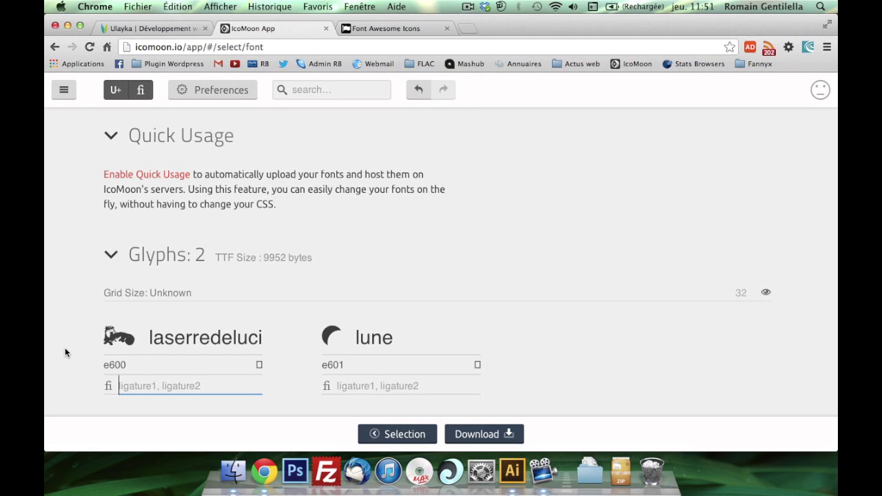
{"action": "type", "text": "graphisme"}
{"action": "left_click", "coordinate": [348, 387]}
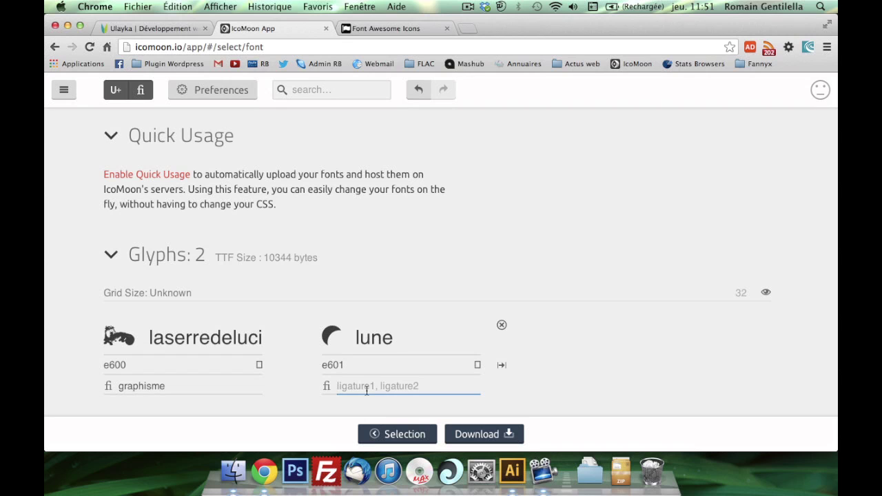
{"action": "type", "text": "web"}
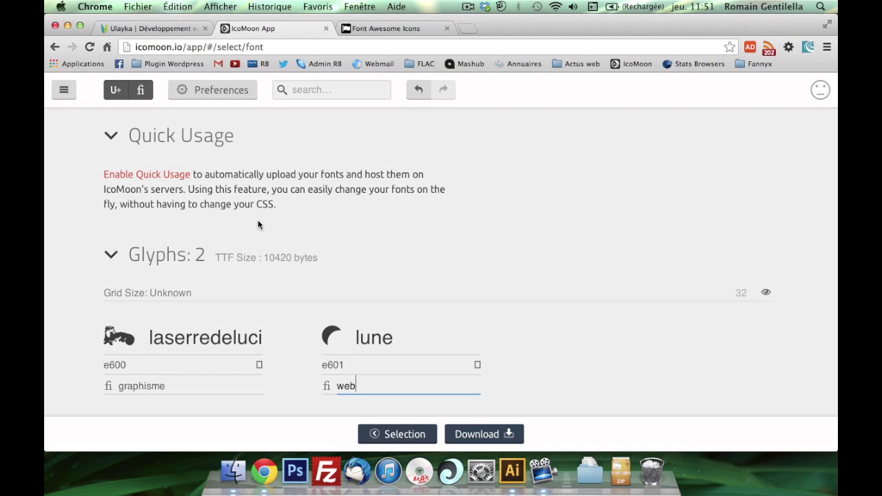
Step: Review the font preferences, including the font name, class prefix, font metrics and metadata
{"action": "left_click", "coordinate": [222, 96]}
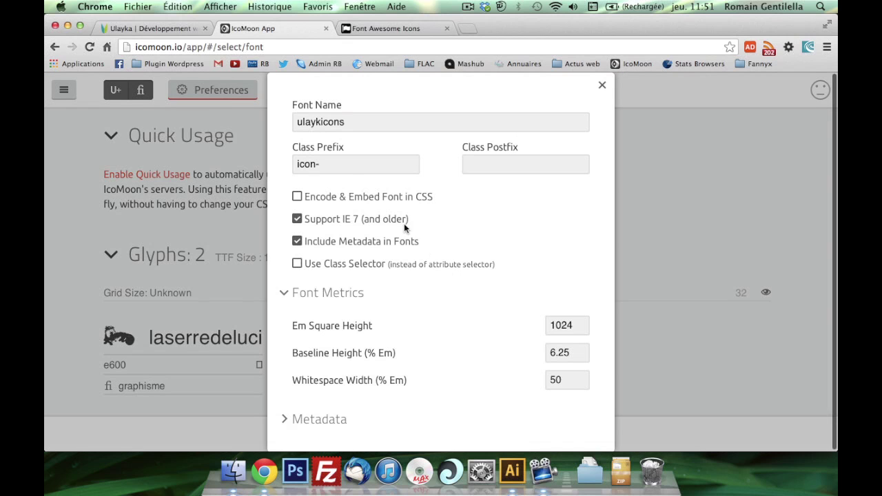
{"action": "scroll", "coordinate": [430, 252], "scroll_direction": "down", "scroll_amount": 1}
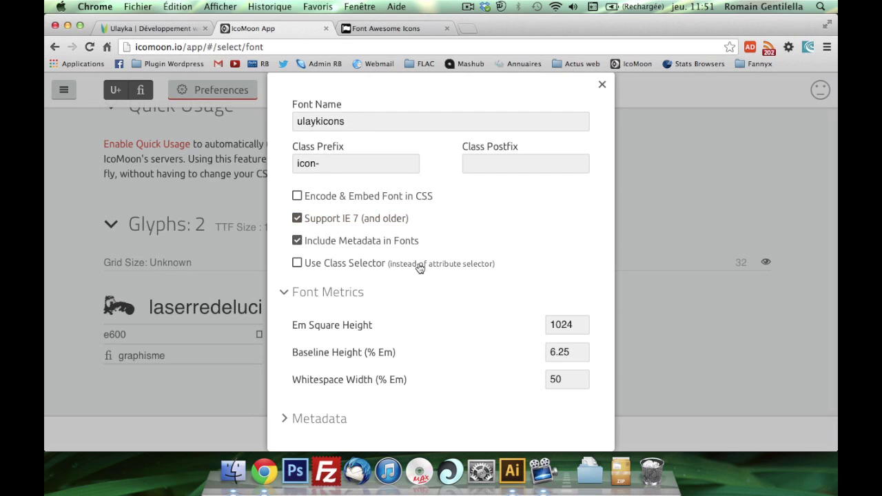
{"action": "left_click", "coordinate": [289, 418]}
{"action": "scroll", "coordinate": [397, 288], "scroll_direction": "down", "scroll_amount": 5}
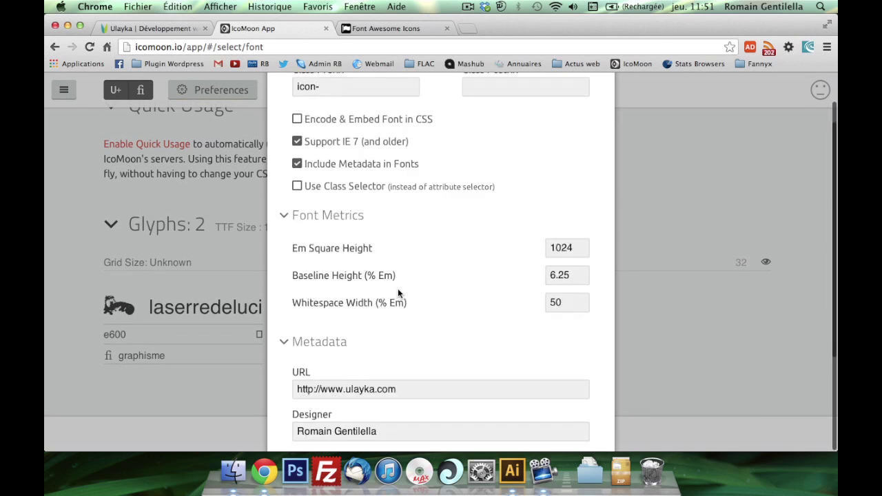
{"action": "scroll", "coordinate": [398, 294], "scroll_direction": "up", "scroll_amount": 4}
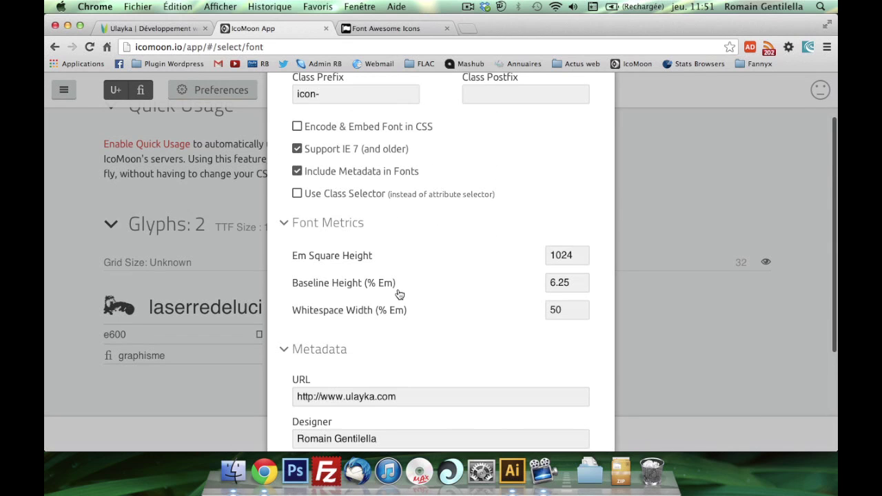
{"action": "scroll", "coordinate": [399, 295], "scroll_direction": "up", "scroll_amount": 3}
{"action": "left_click", "coordinate": [603, 86]}
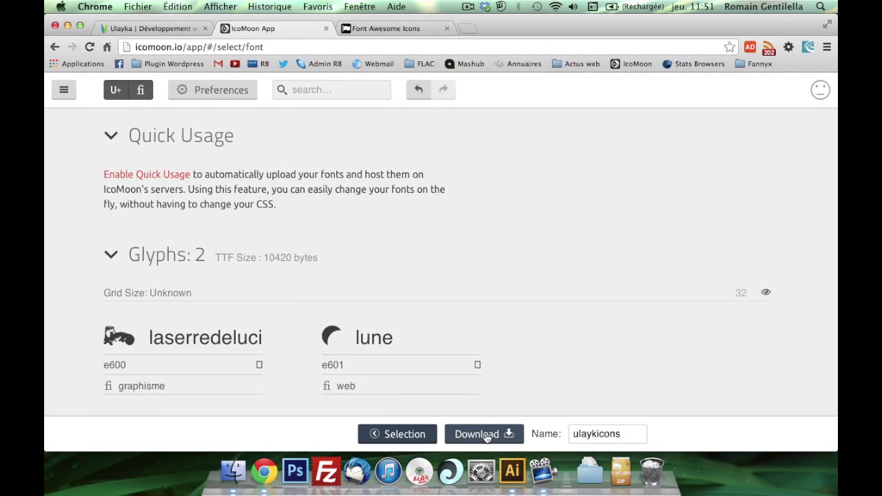
Step: Download the ulaykicons font package and open the extracted archive folder in Finder
{"action": "left_click", "coordinate": [485, 434]}
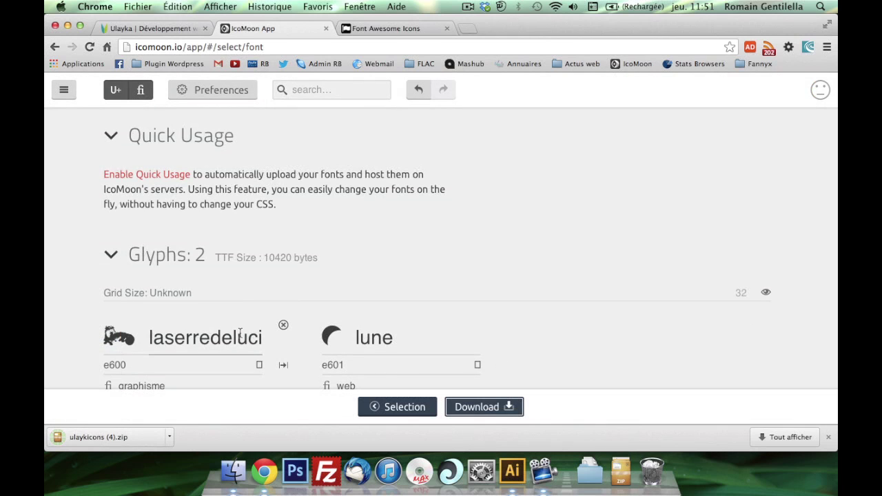
{"action": "left_click", "coordinate": [123, 437]}
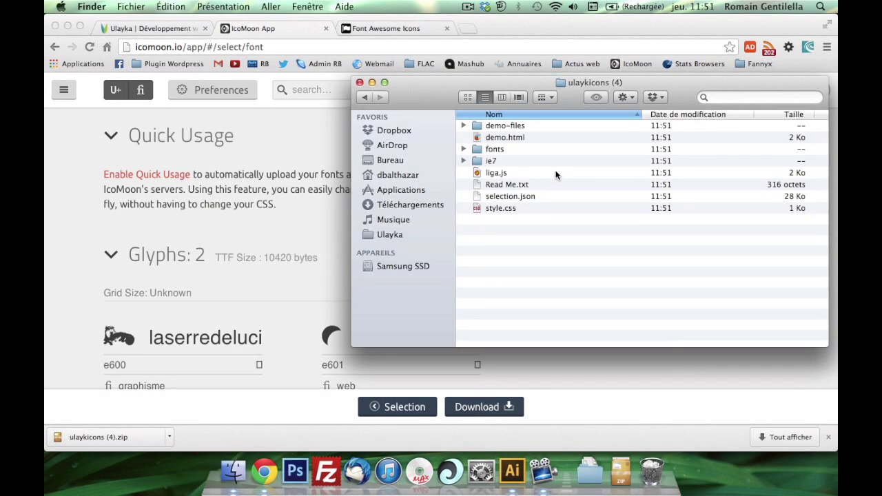
{"action": "left_click_drag", "start_coordinate": [511, 83], "coordinate": [346, 90]}
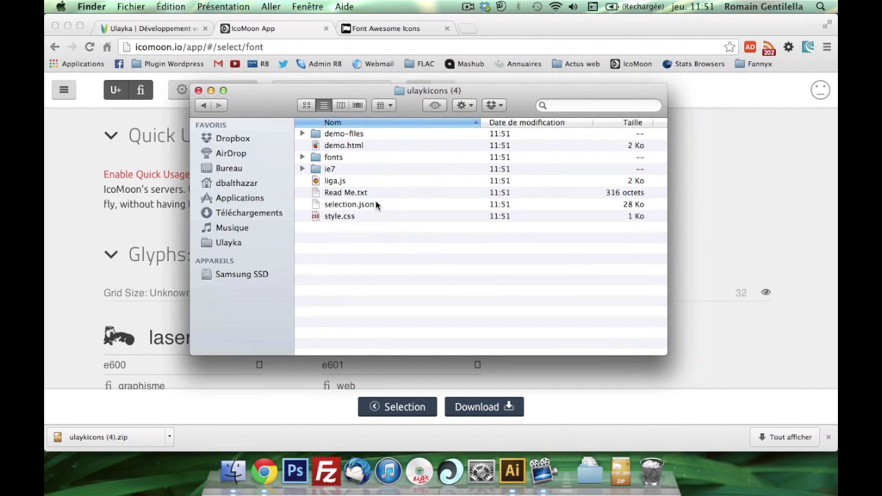
Step: Inspect the contents of the fonts and ie7 folders in the downloaded package
{"action": "left_click", "coordinate": [302, 158]}
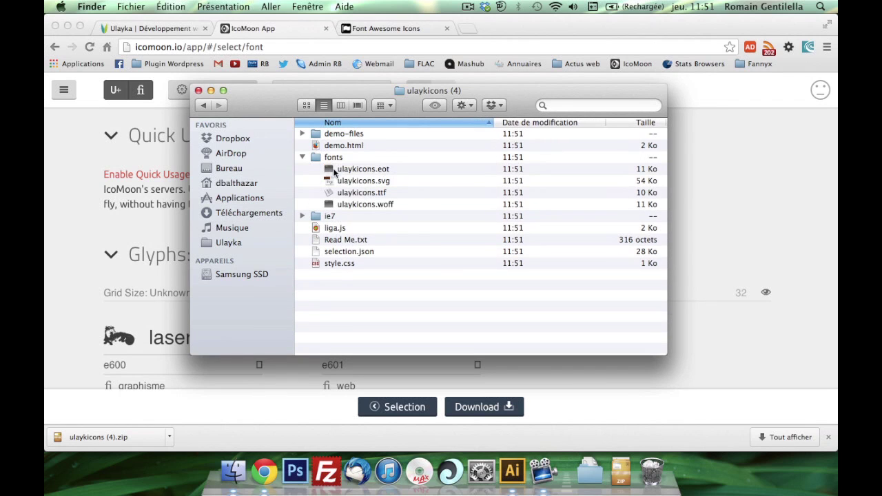
{"action": "left_click", "coordinate": [302, 157]}
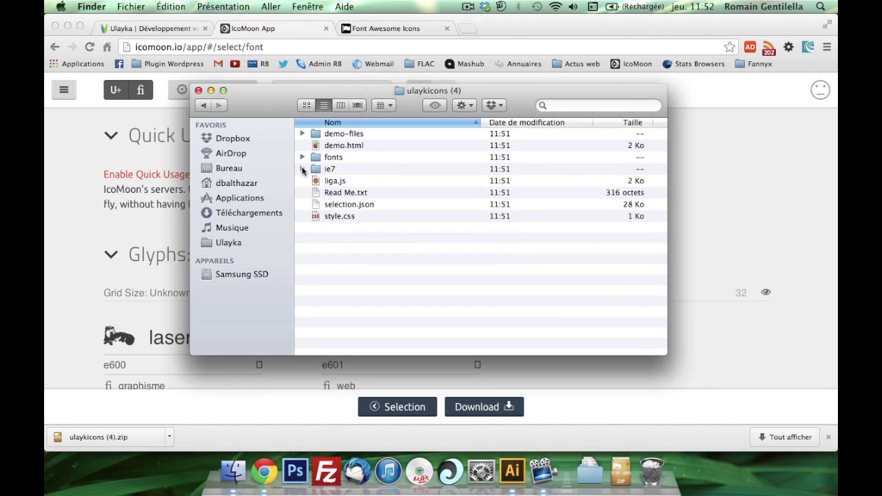
{"action": "left_click", "coordinate": [302, 169]}
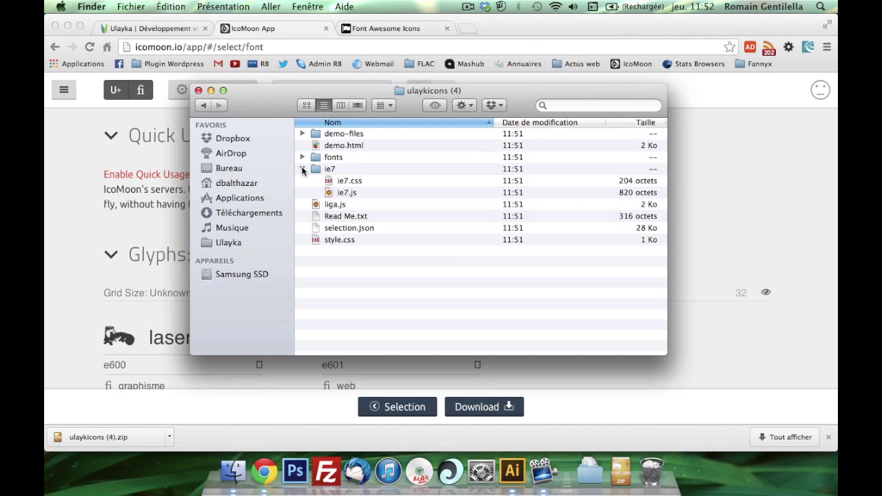
{"action": "left_click", "coordinate": [302, 169]}
Step: Open demo.html and style.css from the package together in Smultron
{"action": "left_click", "coordinate": [336, 147]}
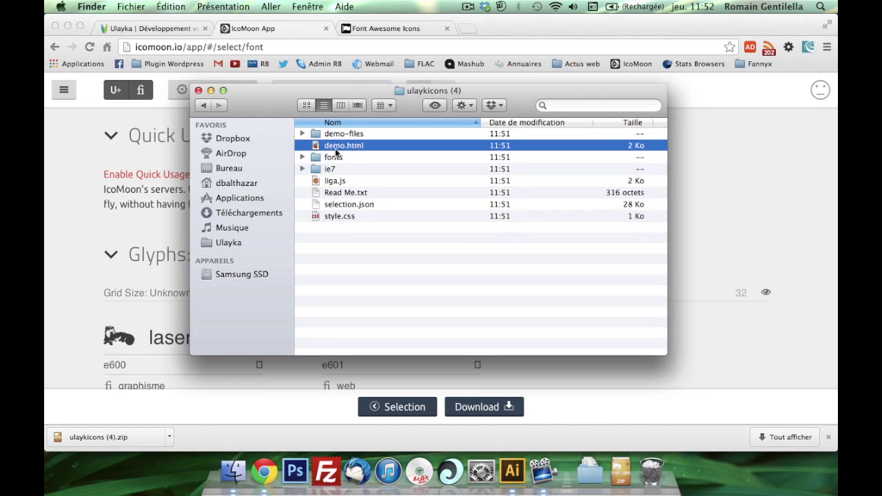
{"action": "left_click", "coordinate": [335, 217], "text": "super"}
{"action": "right_click", "coordinate": [335, 218]}
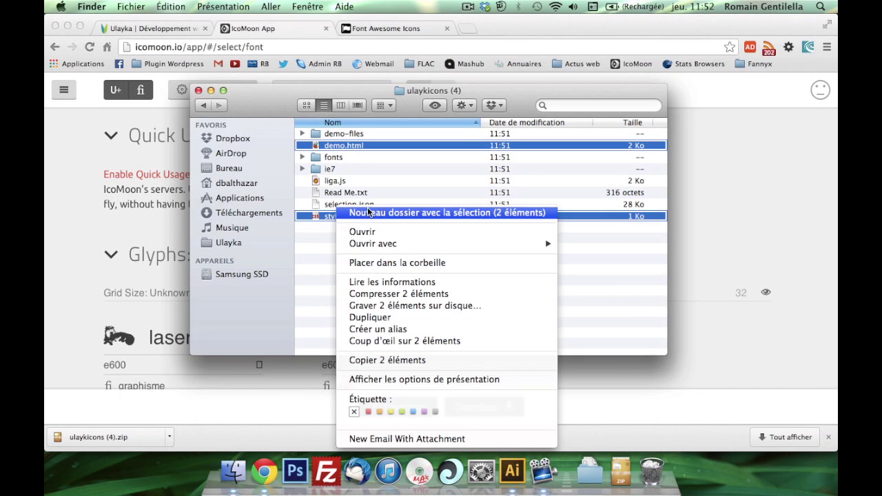
{"action": "mouse_move", "coordinate": [413, 243]}
{"action": "left_click", "coordinate": [592, 322]}
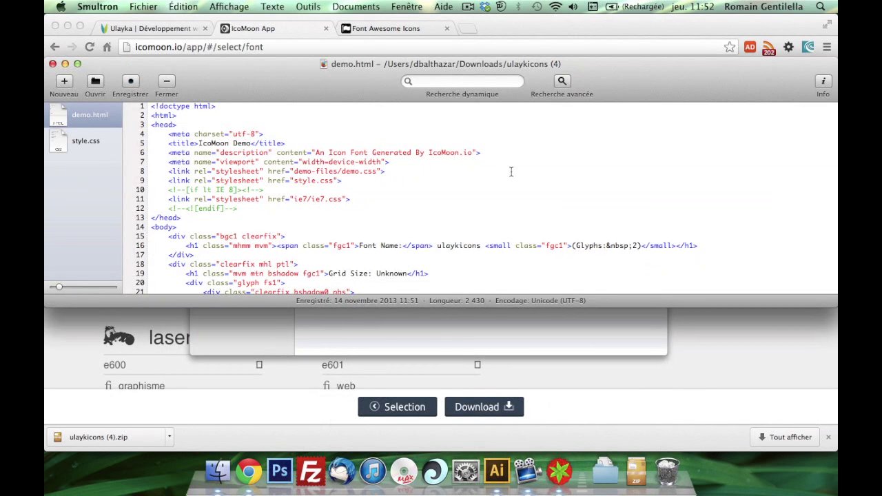
Step: Look through the demo.html markup for the stylesheet links and the icon spans
{"action": "scroll", "coordinate": [701, 195], "scroll_direction": "down", "scroll_amount": 5}
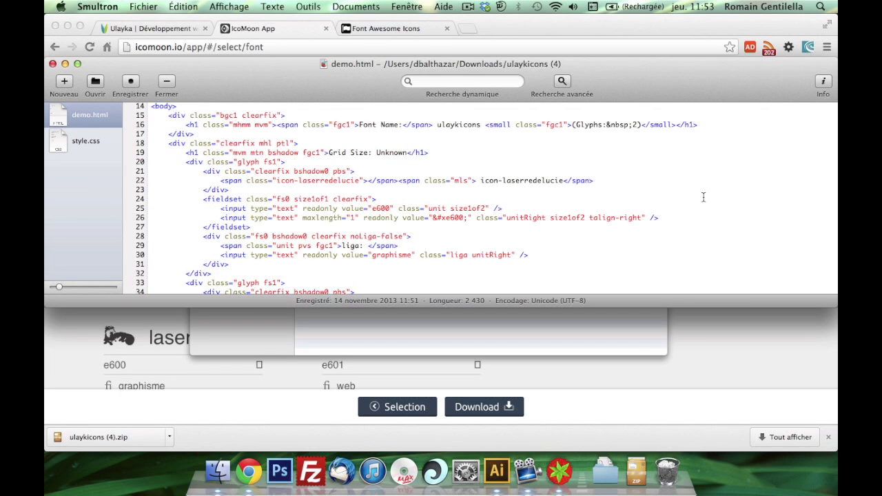
{"action": "scroll", "coordinate": [710, 180], "scroll_direction": "down", "scroll_amount": 1}
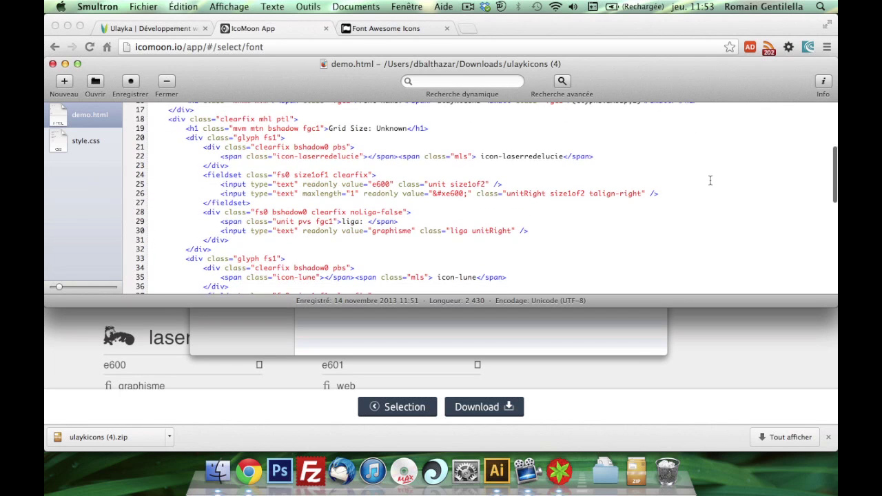
{"action": "scroll", "coordinate": [710, 180], "scroll_direction": "up", "scroll_amount": 5}
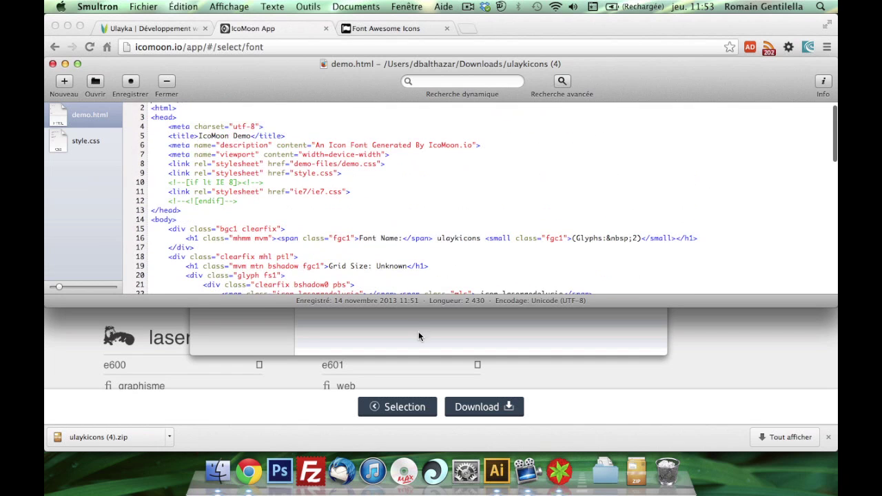
{"action": "left_click", "coordinate": [83, 141]}
{"action": "scroll", "coordinate": [352, 166], "scroll_direction": "down", "scroll_amount": 1}
{"action": "scroll", "coordinate": [352, 166], "scroll_direction": "up", "scroll_amount": 1}
{"action": "scroll", "coordinate": [351, 165], "scroll_direction": "down", "scroll_amount": 5}
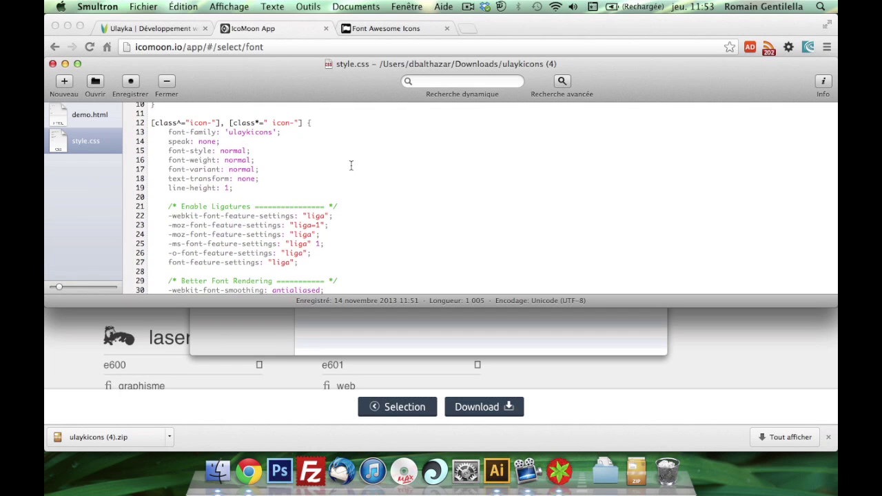
{"action": "scroll", "coordinate": [352, 165], "scroll_direction": "up", "scroll_amount": 5}
{"action": "left_click_drag", "start_coordinate": [251, 180], "coordinate": [151, 108]}
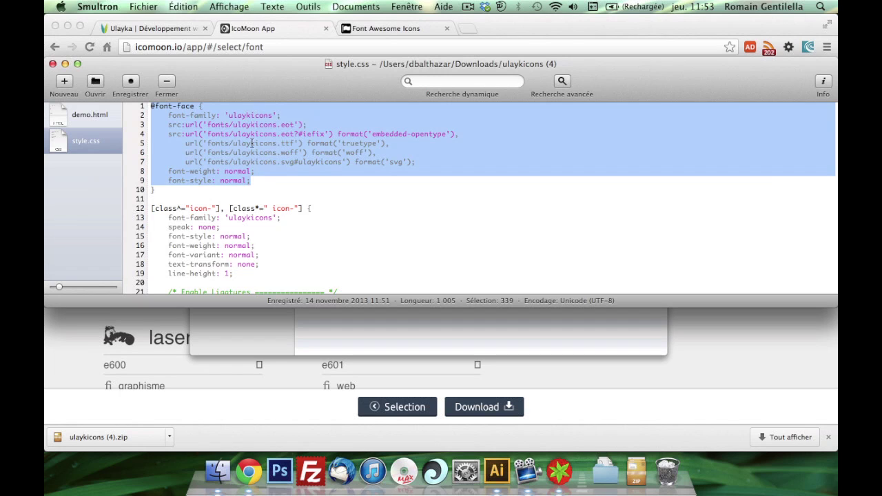
{"action": "left_click", "coordinate": [269, 182]}
Step: Examine the shared rule in style.css that applies the font to all classes starting with icon-
{"action": "scroll", "coordinate": [366, 198], "scroll_direction": "down", "scroll_amount": 3}
{"action": "scroll", "coordinate": [367, 198], "scroll_direction": "down", "scroll_amount": 1}
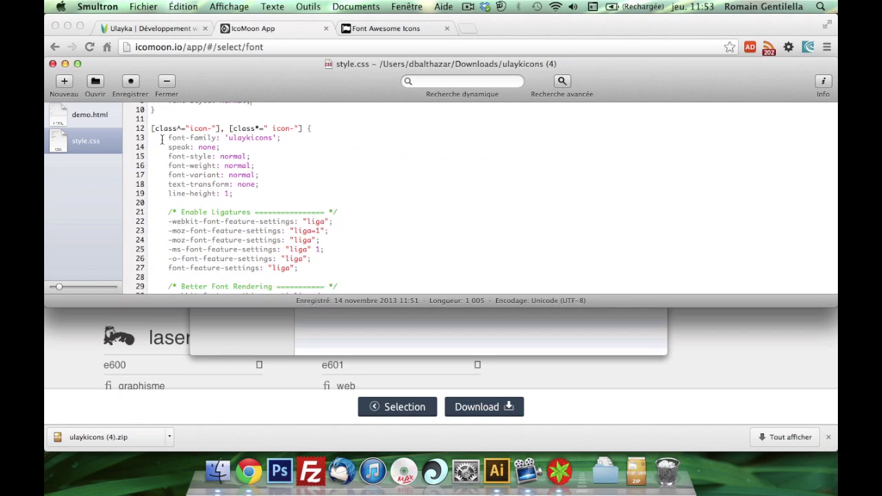
{"action": "left_click_drag", "start_coordinate": [151, 128], "coordinate": [216, 259]}
{"action": "scroll", "coordinate": [197, 245], "scroll_direction": "up", "scroll_amount": 3}
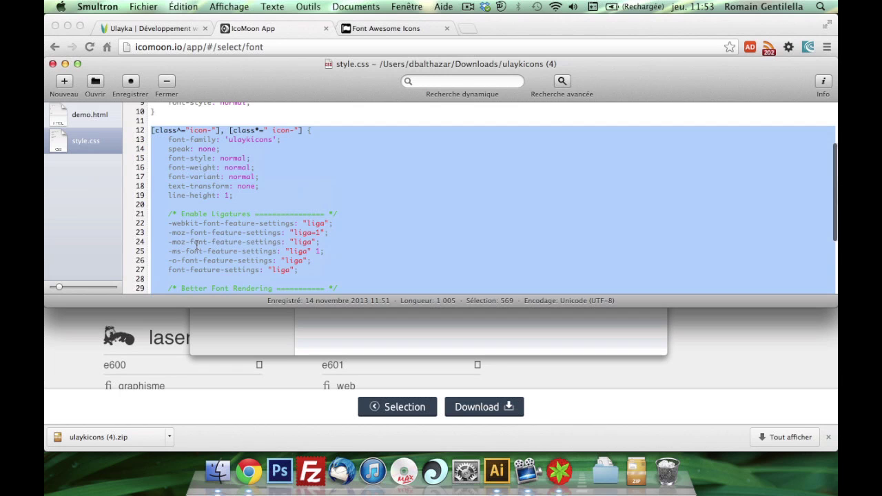
{"action": "scroll", "coordinate": [207, 242], "scroll_direction": "down", "scroll_amount": 2}
{"action": "left_click", "coordinate": [234, 239]}
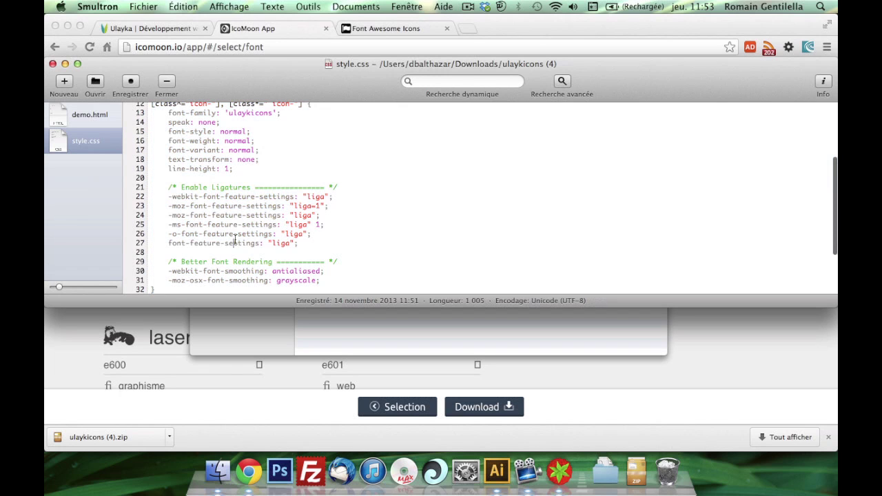
Step: Compare the ligature settings in style.css with the glyph ligatures in IcoMoon, and check the individual icon class rules
{"action": "left_click_drag", "start_coordinate": [299, 244], "coordinate": [163, 198]}
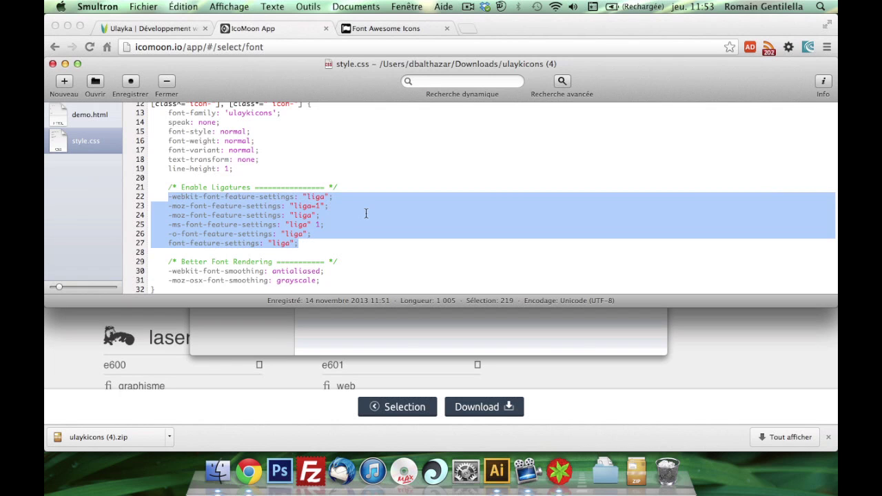
{"action": "key", "text": "super+Tab"}
{"action": "scroll", "coordinate": [159, 351], "scroll_direction": "down", "scroll_amount": 2}
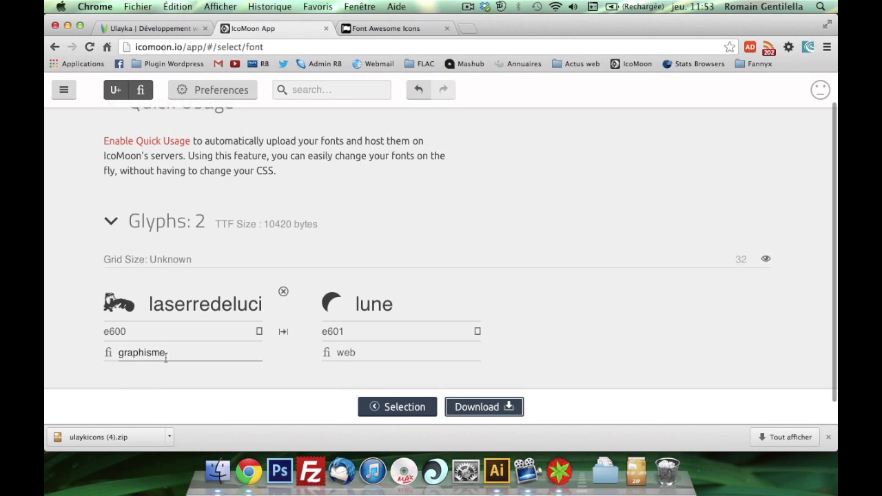
{"action": "left_click", "coordinate": [560, 471]}
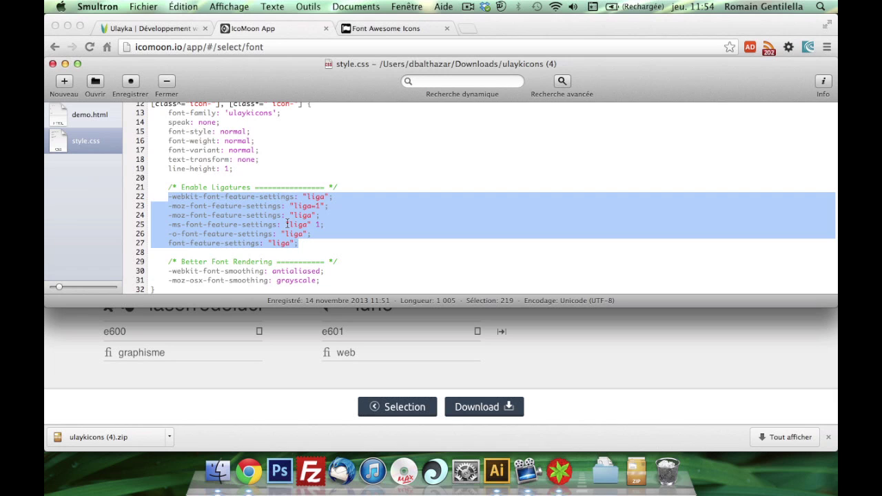
{"action": "scroll", "coordinate": [287, 223], "scroll_direction": "down", "scroll_amount": 3}
{"action": "left_click_drag", "start_coordinate": [159, 282], "coordinate": [150, 231]}
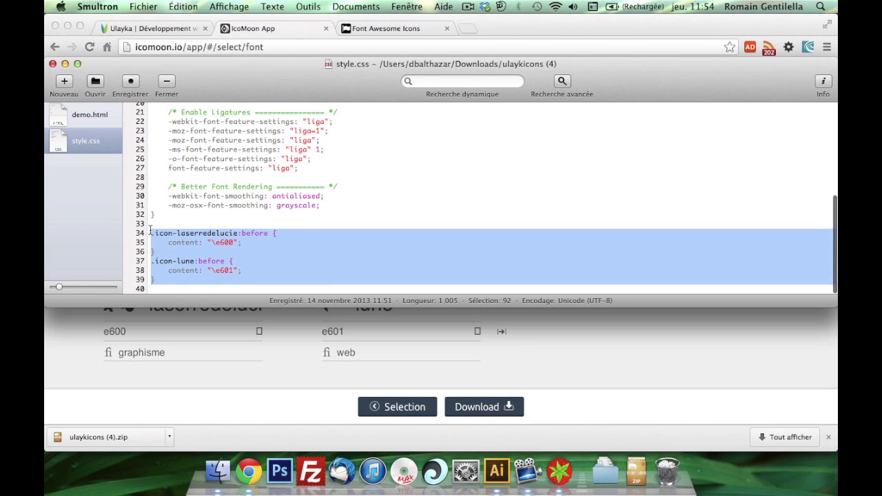
Step: Delete the Enable Ligatures block and its leftover blank line from the shared icon rule in style.css
{"action": "left_click_drag", "start_coordinate": [312, 177], "coordinate": [152, 112]}
{"action": "scroll", "coordinate": [441, 200], "scroll_direction": "up", "scroll_amount": 3}
{"action": "key", "text": "BackSpace"}
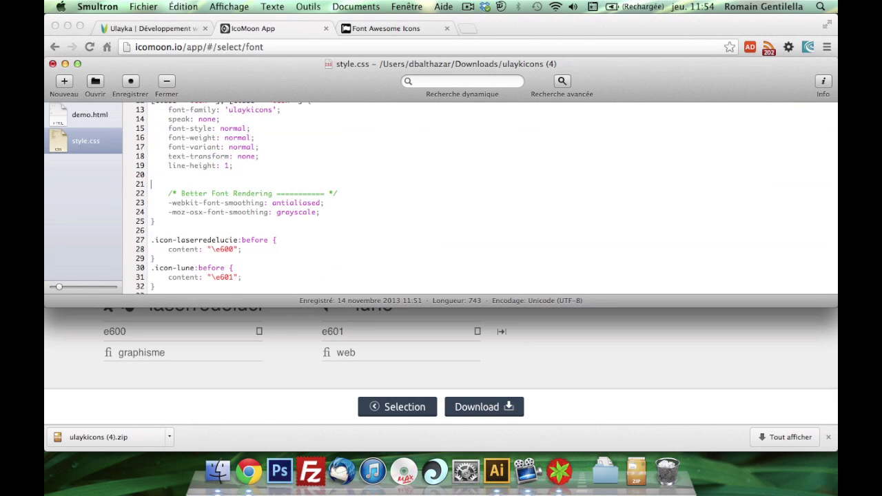
{"action": "key", "text": "BackSpace"}
Step: Examine the .icon-laserredelucie and .icon-lune rules alongside the shared icon rule in style.css
{"action": "left_click_drag", "start_coordinate": [174, 288], "coordinate": [146, 235]}
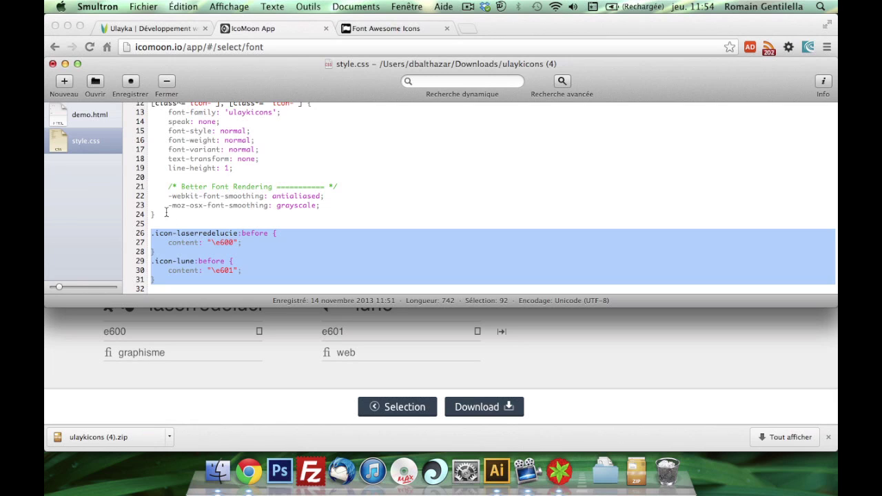
{"action": "left_click_drag", "start_coordinate": [150, 233], "coordinate": [239, 235]}
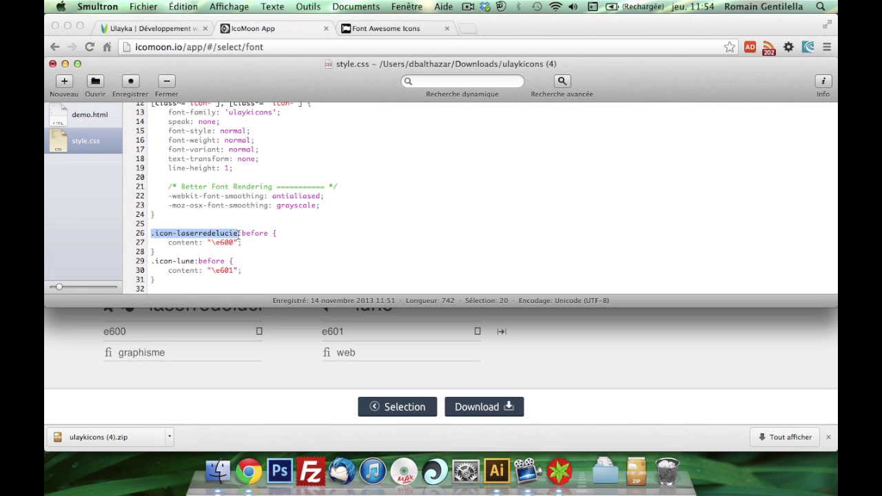
{"action": "scroll", "coordinate": [229, 248], "scroll_direction": "up", "scroll_amount": 5}
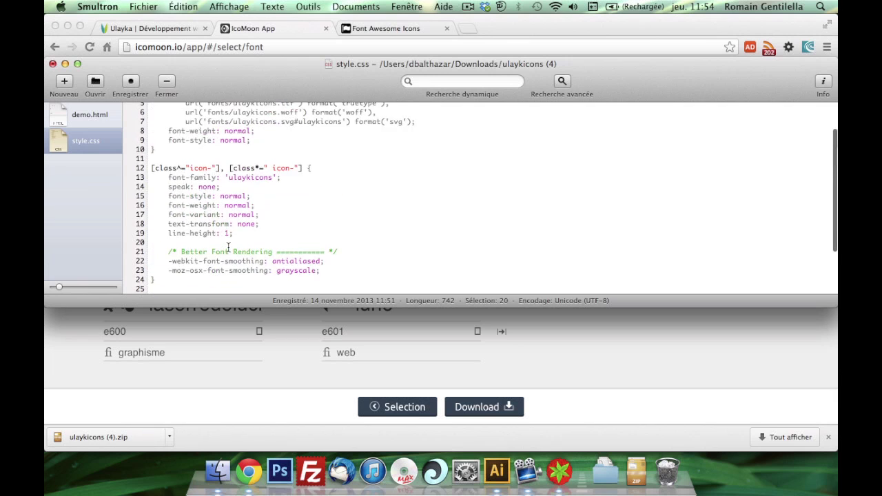
{"action": "scroll", "coordinate": [232, 185], "scroll_direction": "down", "scroll_amount": 5}
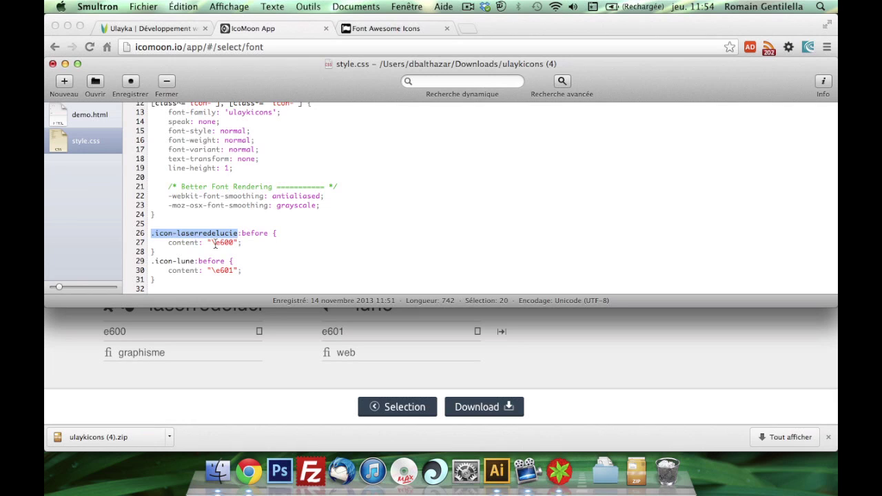
{"action": "scroll", "coordinate": [215, 244], "scroll_direction": "up", "scroll_amount": 3}
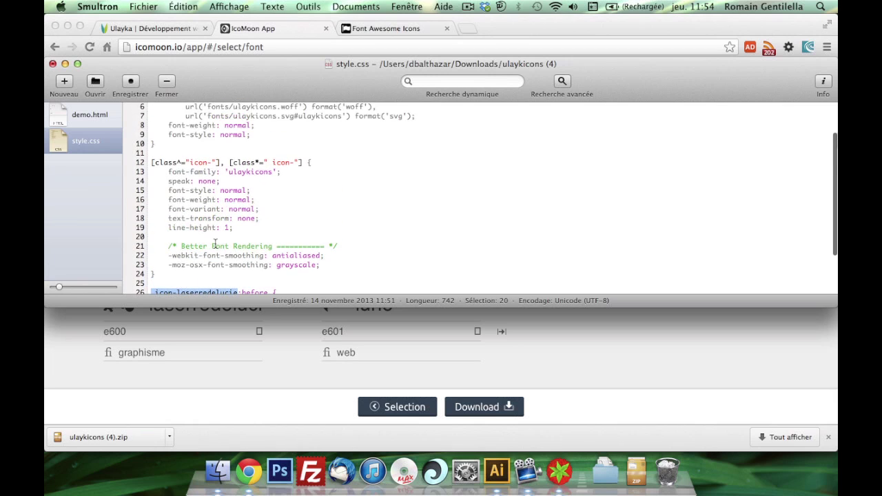
Step: Undo the deletion of the Enable Ligatures block in style.css
{"action": "left_click", "coordinate": [215, 244]}
{"action": "type", "text": "/* Enable Ligatures ================ */ \t-webkit-font-feature-settings: \"liga\"; \t-moz-font-feature-settings: \"liga=1\"; \t-moz-font-feature-settings: \"liga\"; \t-ms-font-feature-settings: \"liga\" 1; \t-o-font-feature-settings: \"liga\"; \tfont-feature-settings: \"liga\";"}
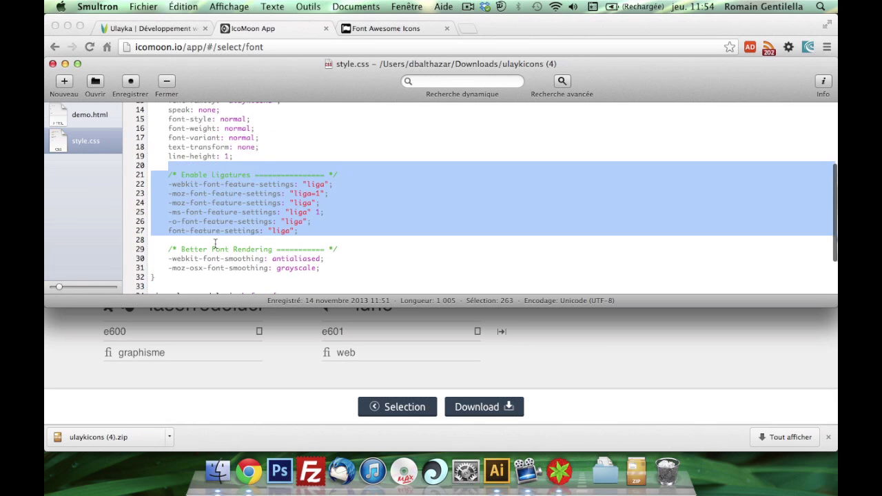
{"action": "left_click", "coordinate": [245, 217]}
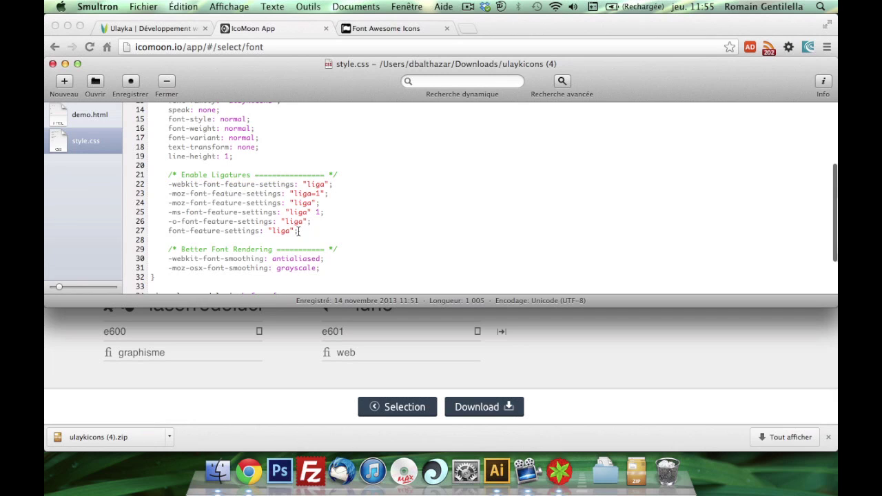
{"action": "scroll", "coordinate": [298, 231], "scroll_direction": "down", "scroll_amount": 1}
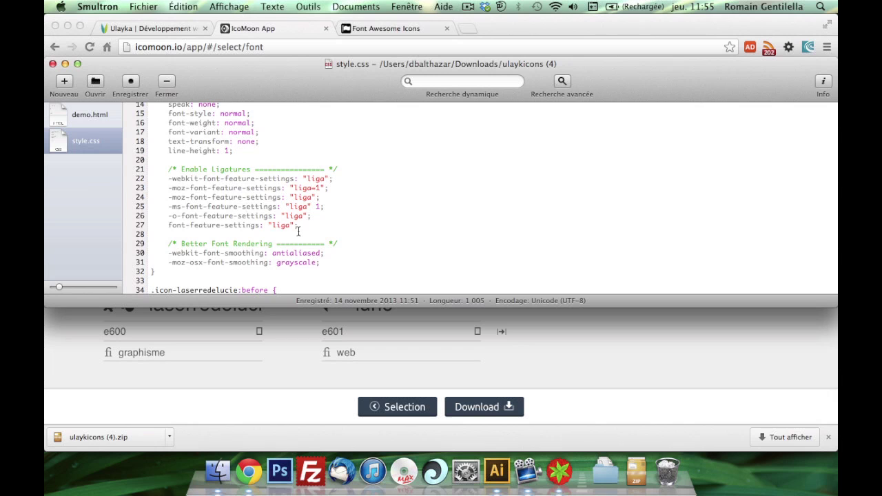
Step: Check the "icon-" prefix in the shared class selector of style.css against the graphisme glyph's ligature in IcoMoon
{"action": "scroll", "coordinate": [298, 231], "scroll_direction": "up", "scroll_amount": 5}
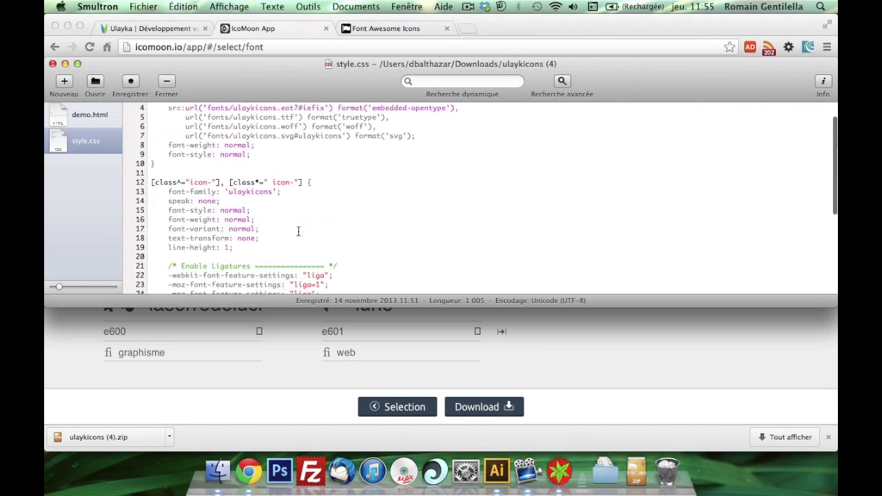
{"action": "left_click_drag", "start_coordinate": [189, 187], "coordinate": [212, 186]}
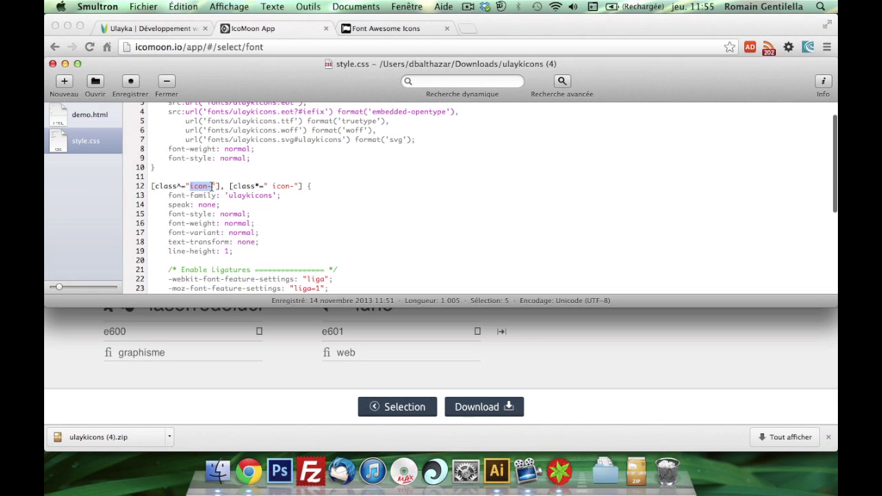
{"action": "left_click", "coordinate": [138, 352]}
{"action": "key", "text": "super+Tab"}
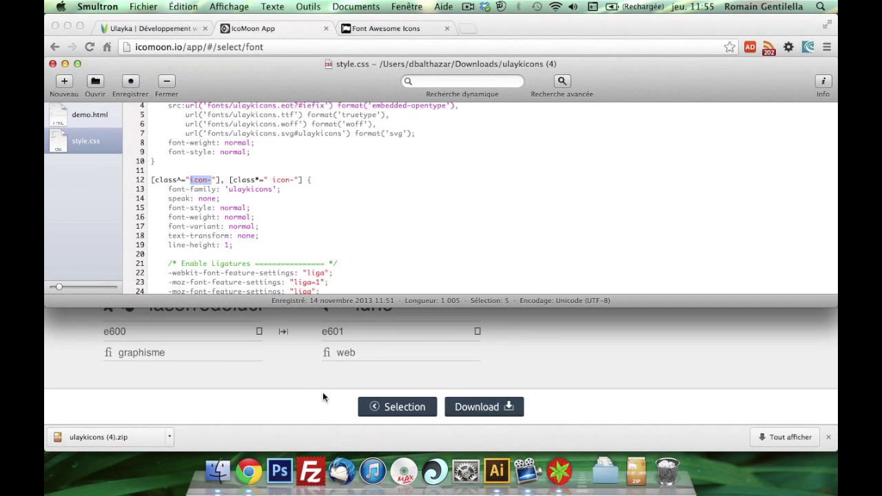
Step: Open demo.html from the ulaykicons (4) folder in Google Chrome
{"action": "left_click", "coordinate": [218, 472]}
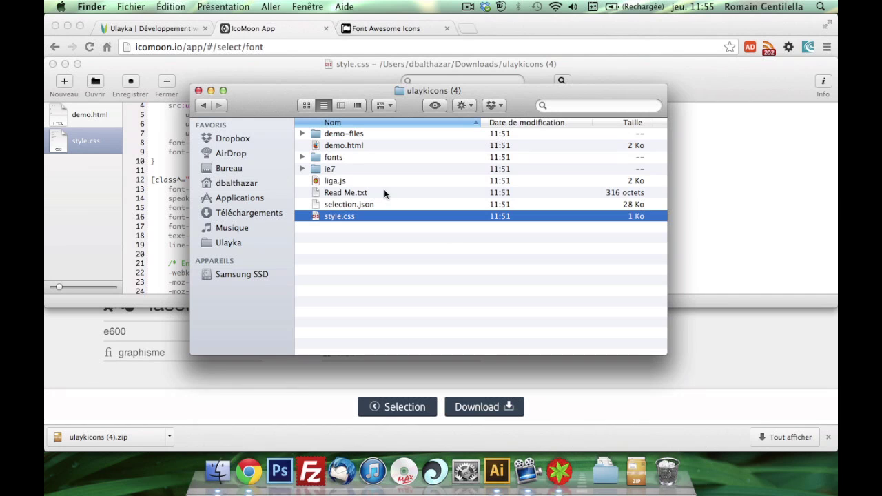
{"action": "left_click", "coordinate": [341, 146]}
{"action": "right_click", "coordinate": [342, 146]}
{"action": "mouse_move", "coordinate": [363, 166]}
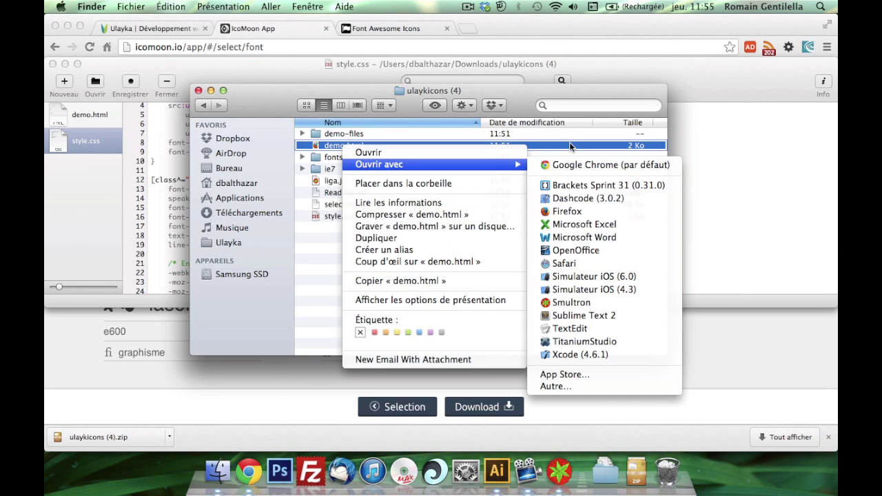
{"action": "left_click", "coordinate": [600, 165]}
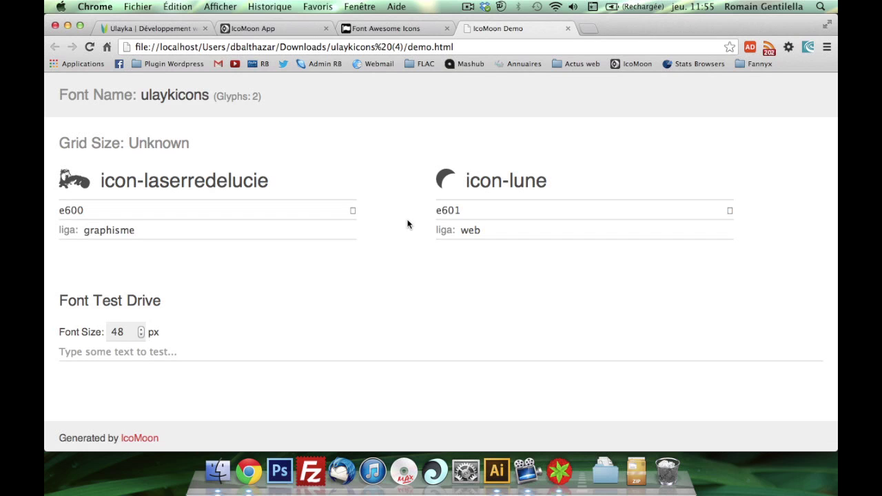
Step: Test the ligatures in the Font Test Drive by entering the text "graphisme web"
{"action": "scroll", "coordinate": [404, 187], "scroll_direction": "down", "scroll_amount": 1}
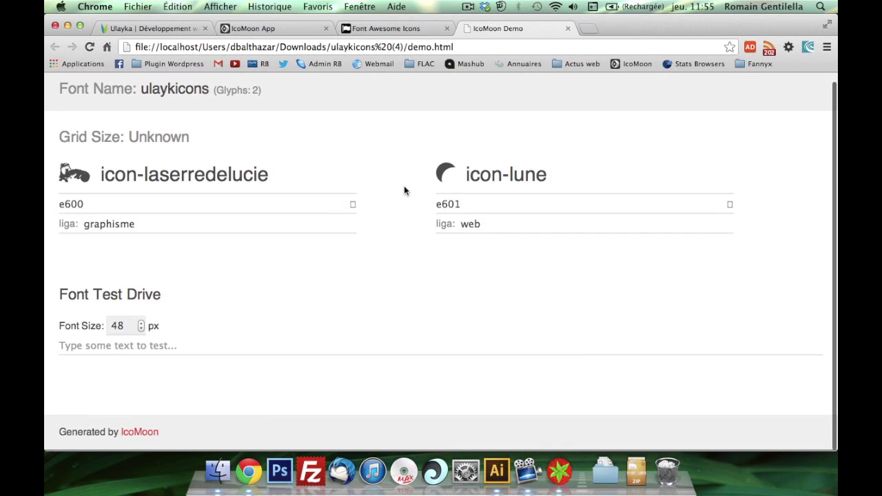
{"action": "left_click", "coordinate": [200, 341]}
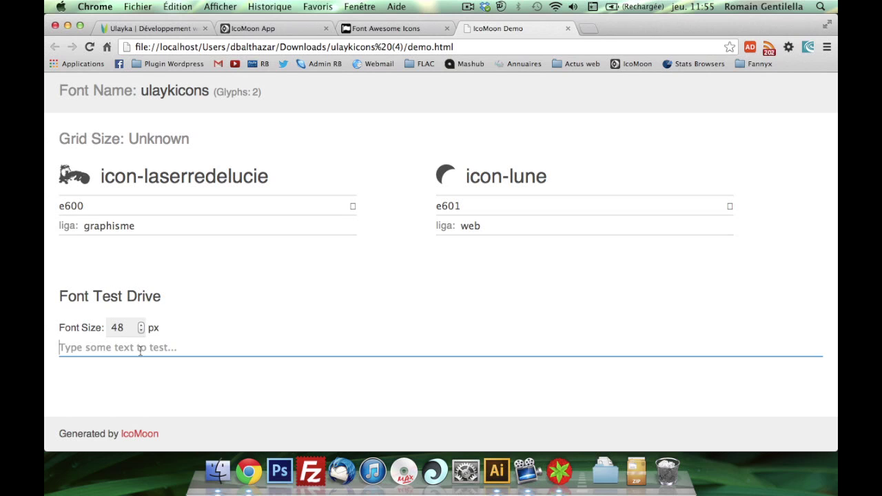
{"action": "type", "text": "graphisme"}
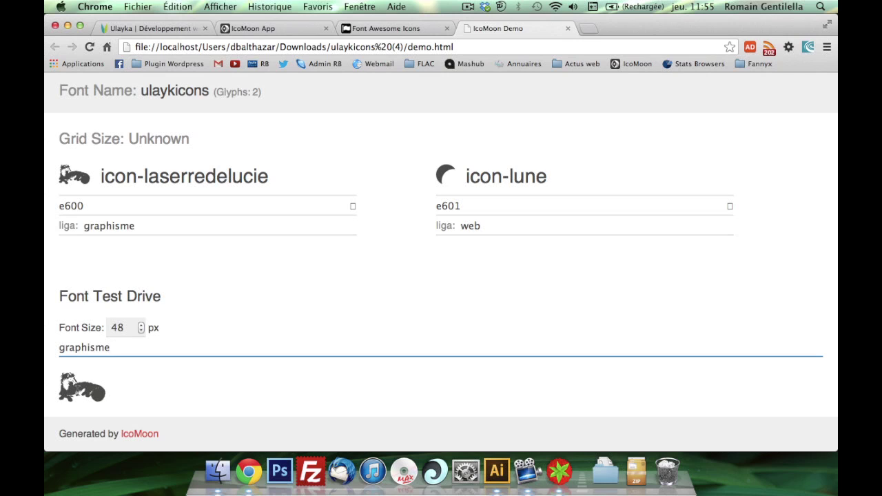
{"action": "type", "text": " web"}
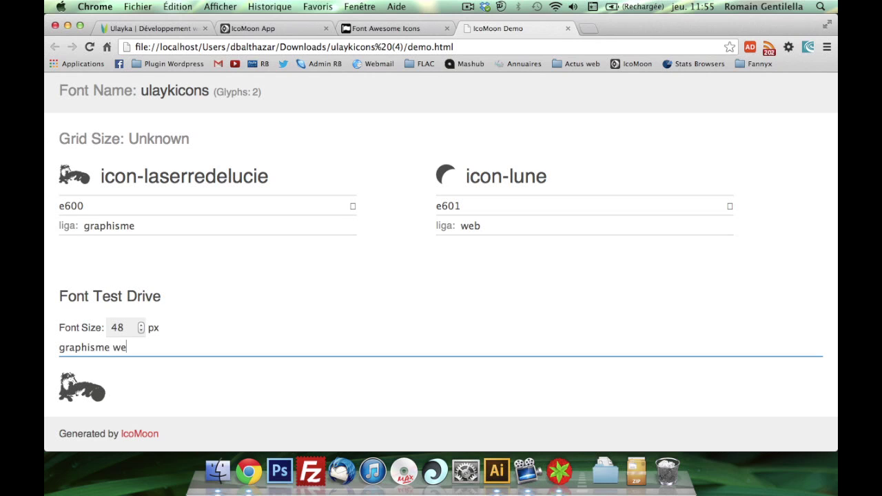